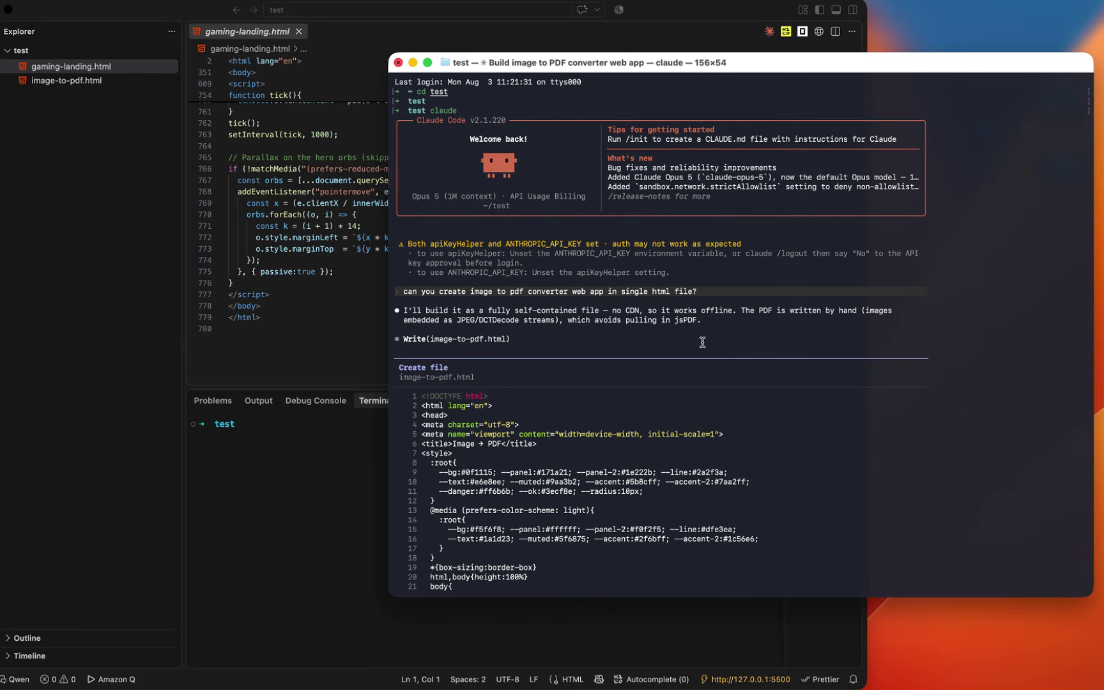
# Examine the Claude Code session's generated code for image-to-pdf.html and gaming-landing.html in the terminal
pyautogui.scroll(-3, 703, 343)
pyautogui.scroll(2, 708, 377)
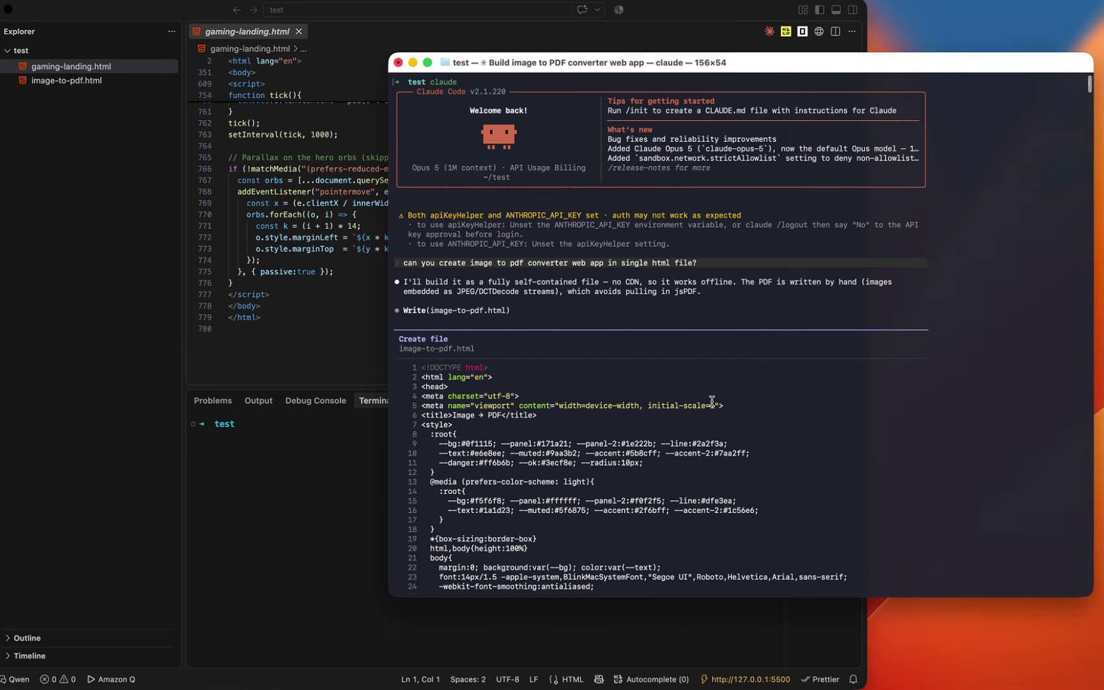
pyautogui.scroll(-20, 712, 401)
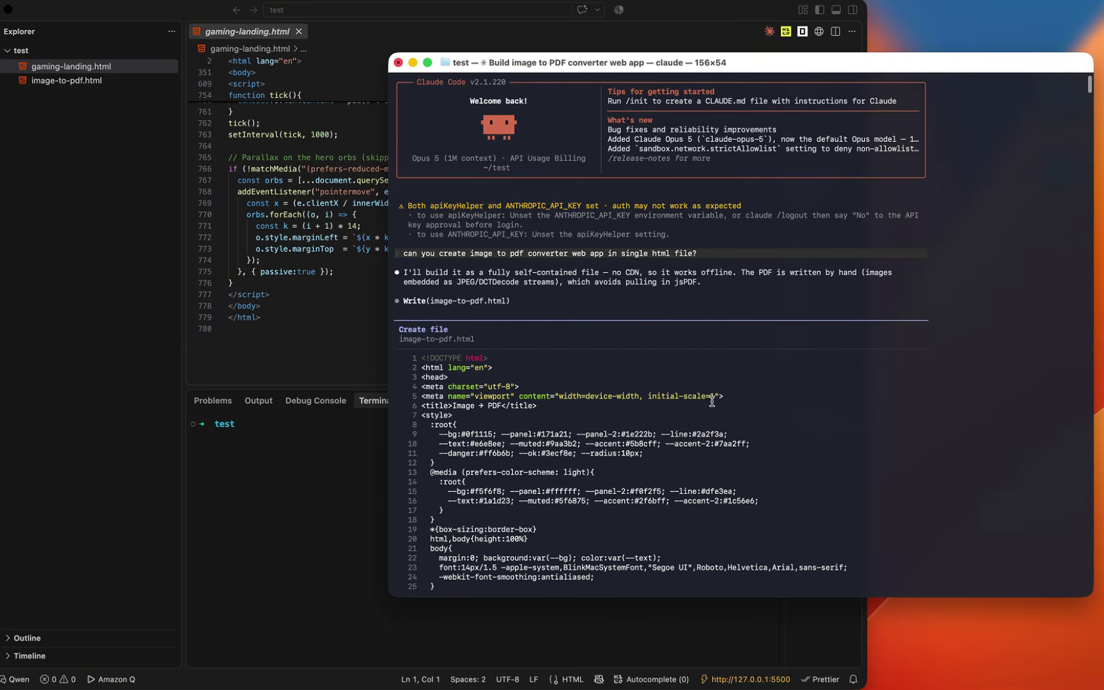
pyautogui.scroll(-20, 712, 402)
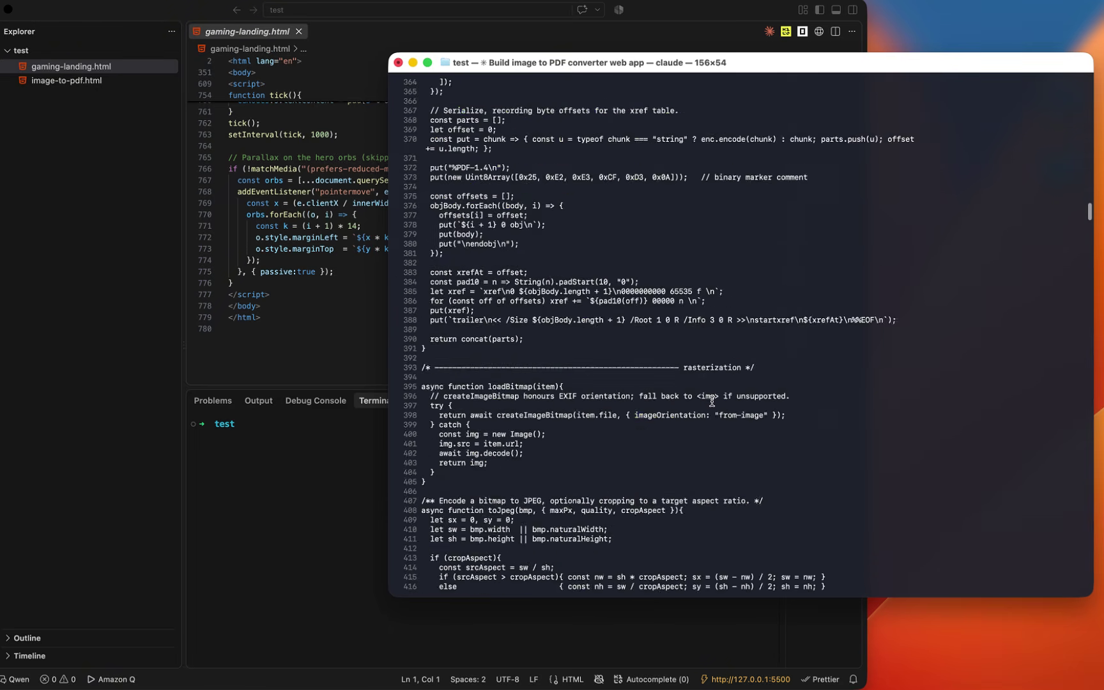
pyautogui.scroll(-20, 712, 402)
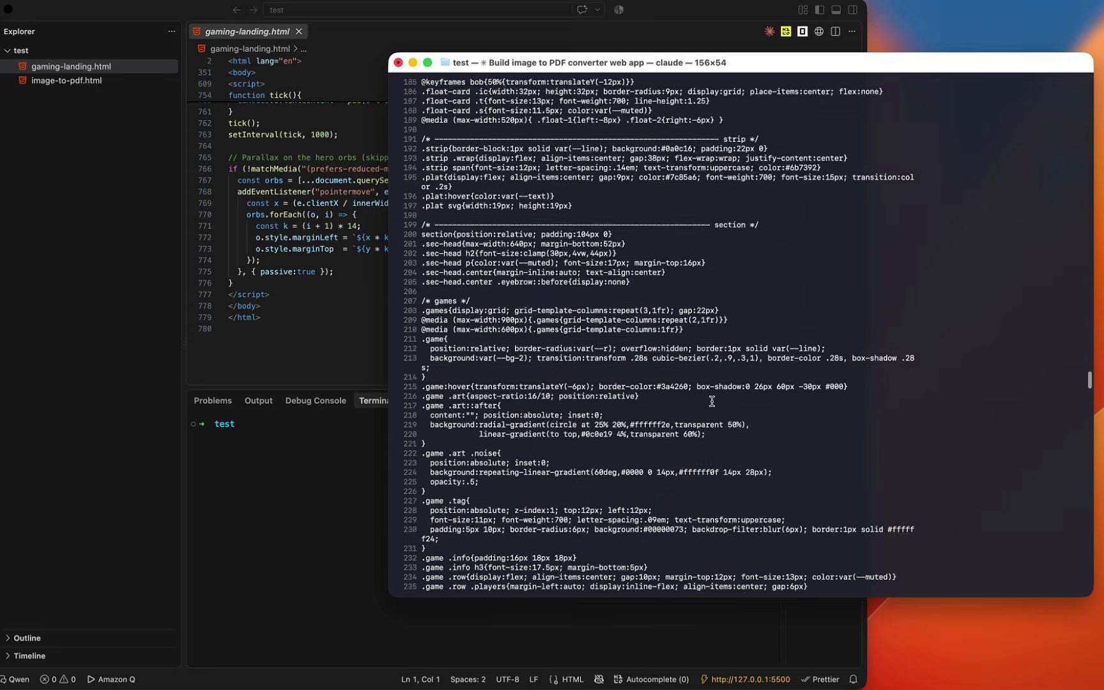
pyautogui.scroll(-20, 712, 401)
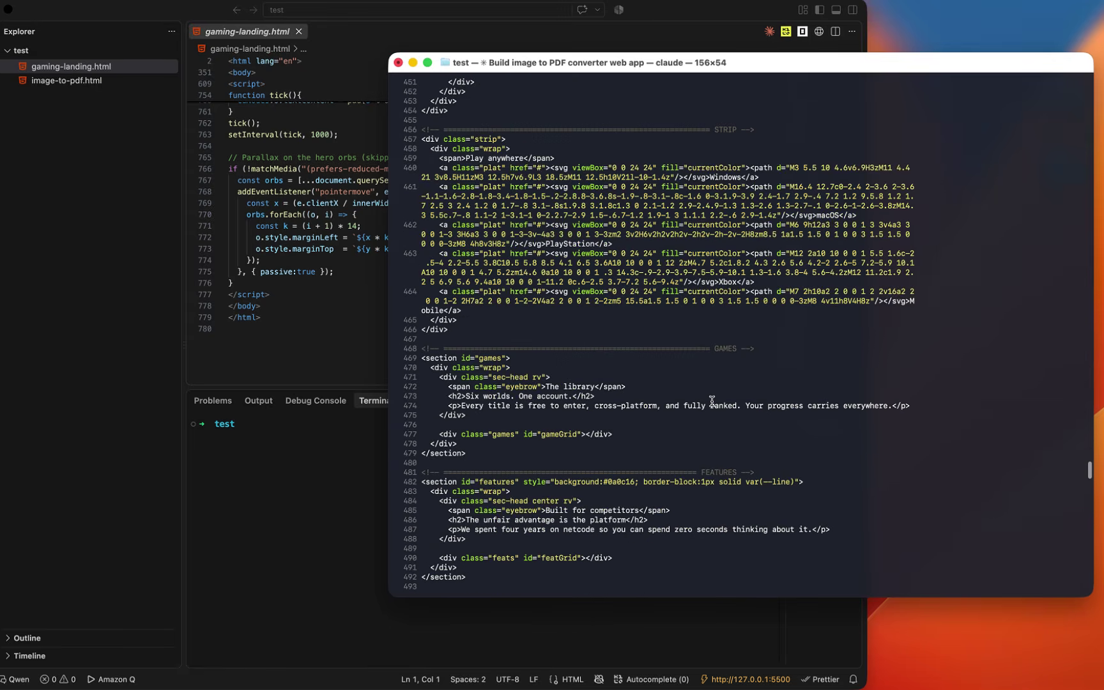
pyautogui.scroll(-20, 712, 401)
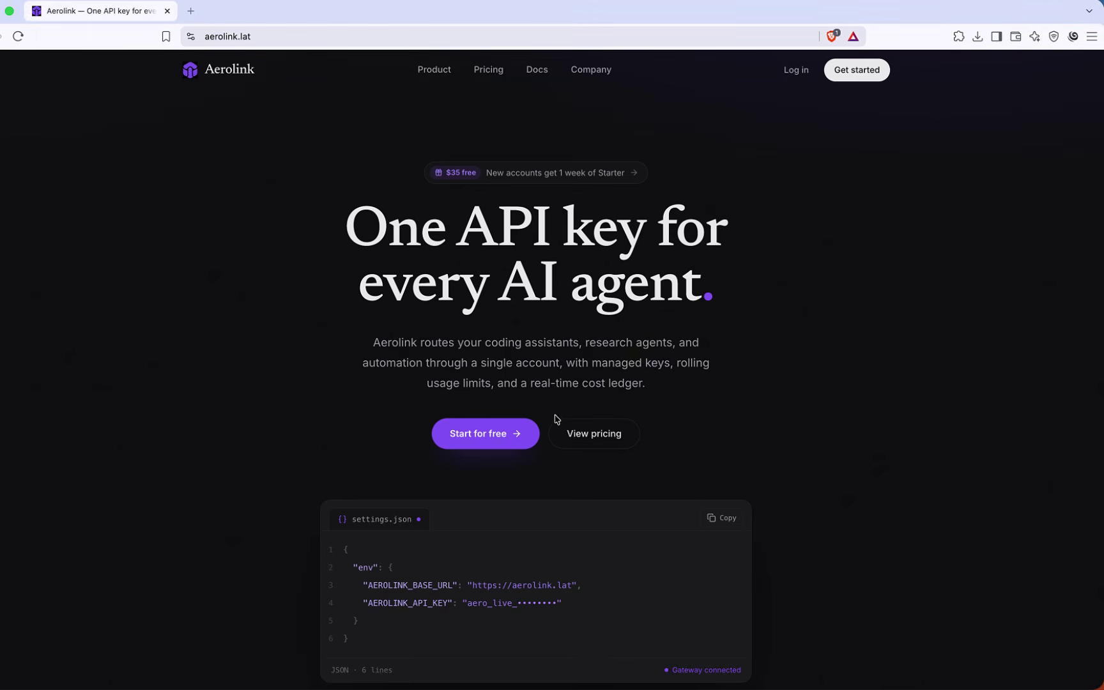
# Start for free on the Aerolink site, sign in, and look over the account's dashboard overview
pyautogui.click(486, 441)
pyautogui.click(708, 370)
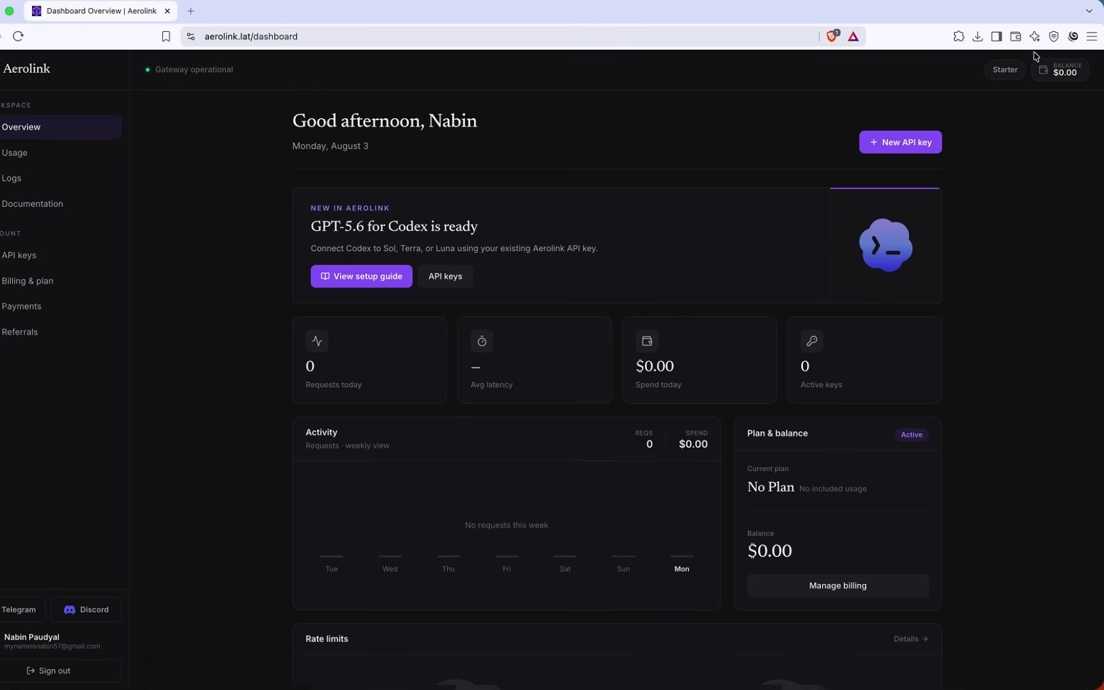
pyautogui.scroll(-6, 727, 402)
pyautogui.scroll(4, 726, 403)
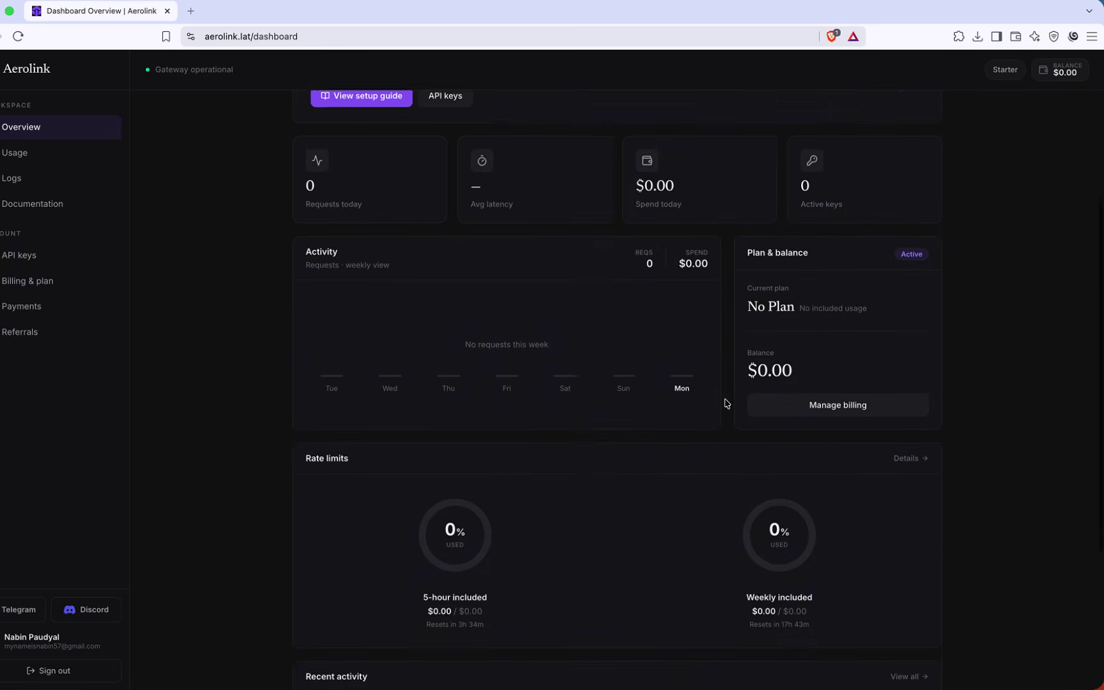
pyautogui.scroll(3, 727, 402)
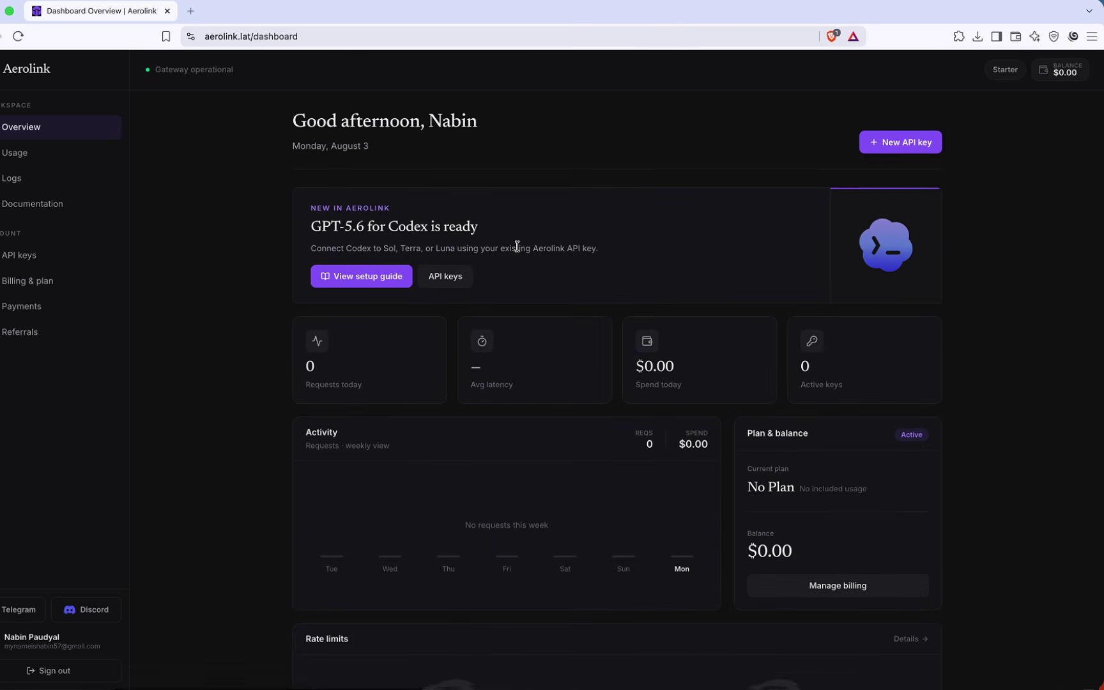
# Return from the dashboard to the aerolink.lat home page and open the Docs setup guide for coding agents
pyautogui.doubleClick(306, 36)
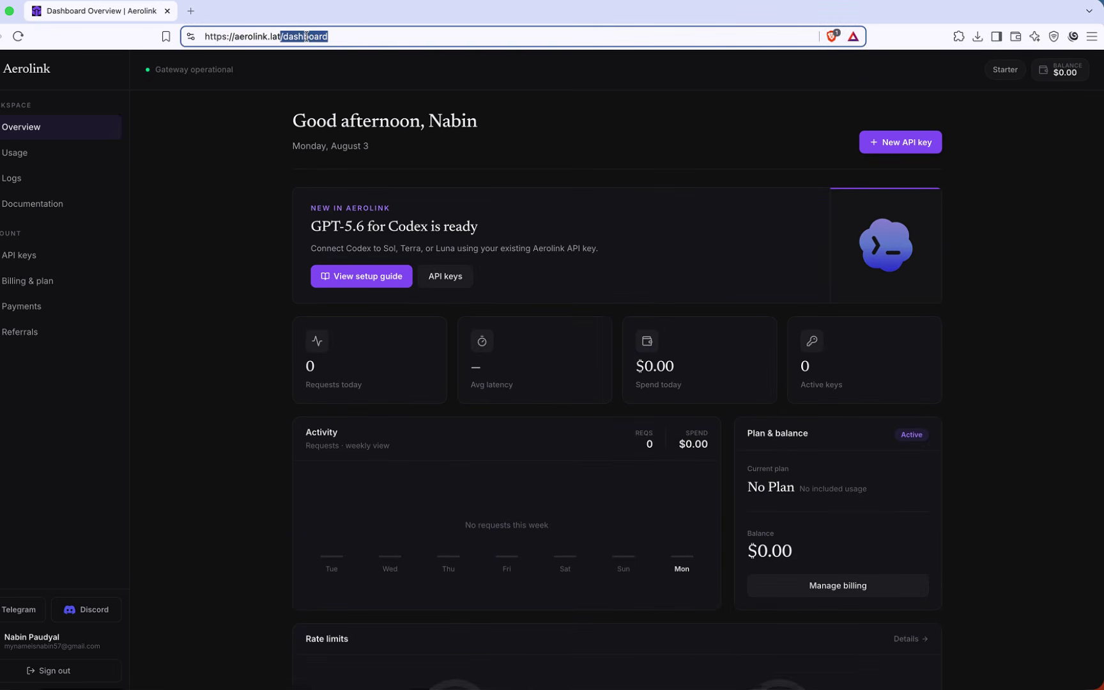
pyautogui.press('BackSpace')
pyautogui.press('Return')
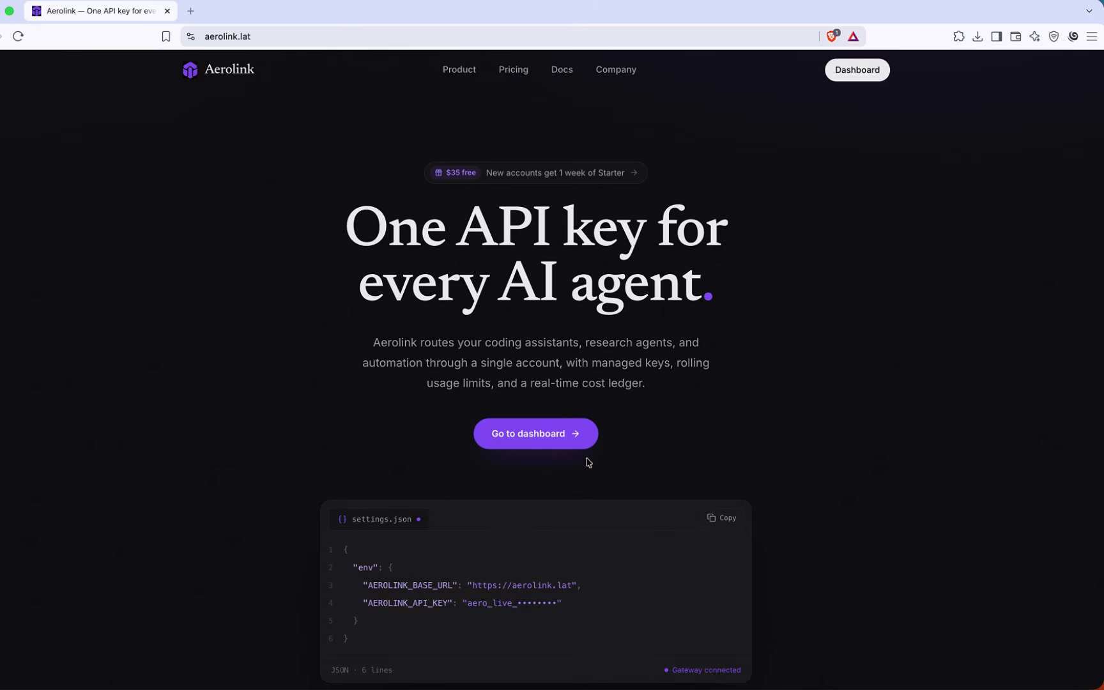
pyautogui.click(561, 69)
pyautogui.scroll(-3, 665, 522)
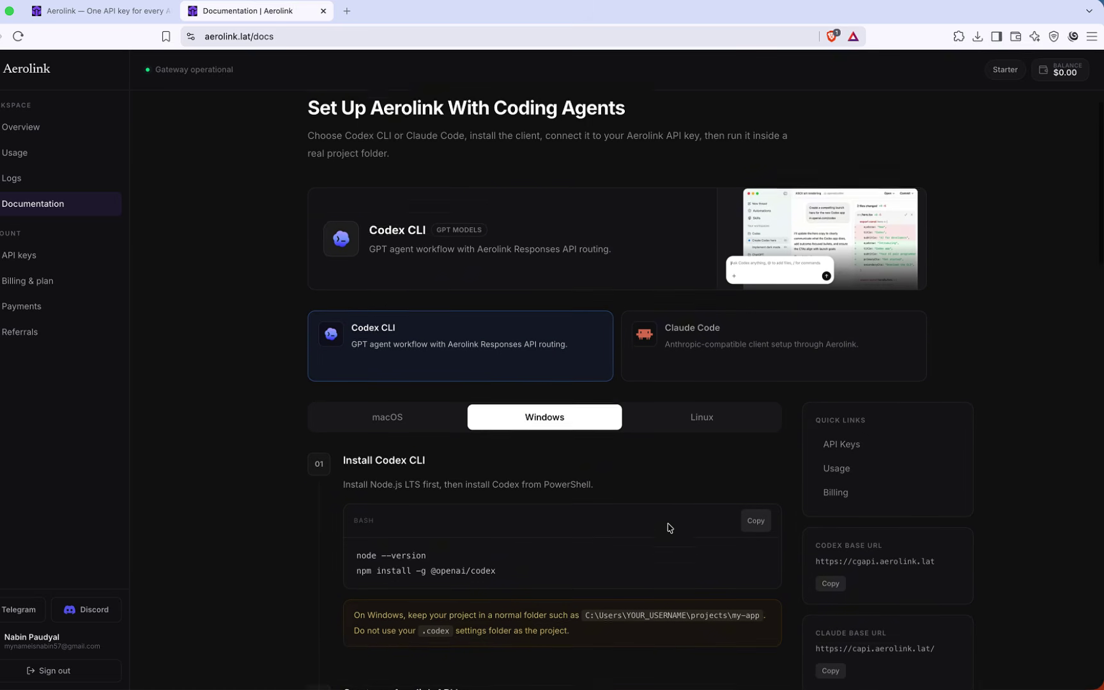
pyautogui.scroll(2, 539, 395)
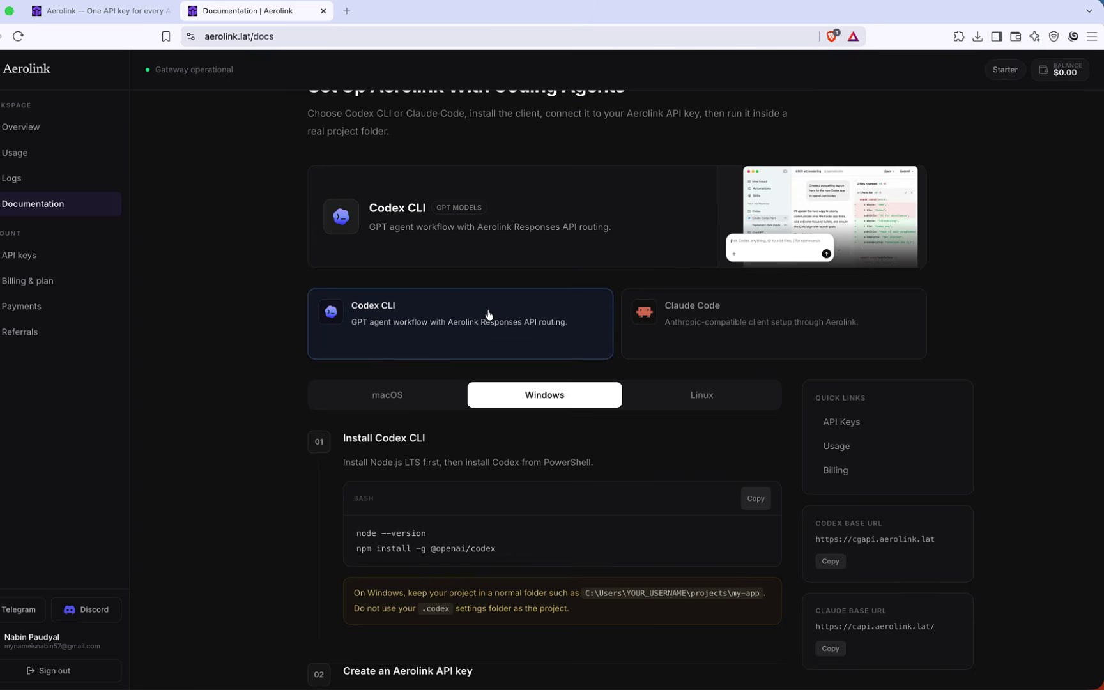
# Select the Claude Code guide and review its Windows instructions, from the PowerShell install command to the settings.json save path
pyautogui.click(770, 331)
pyautogui.scroll(-3, 613, 510)
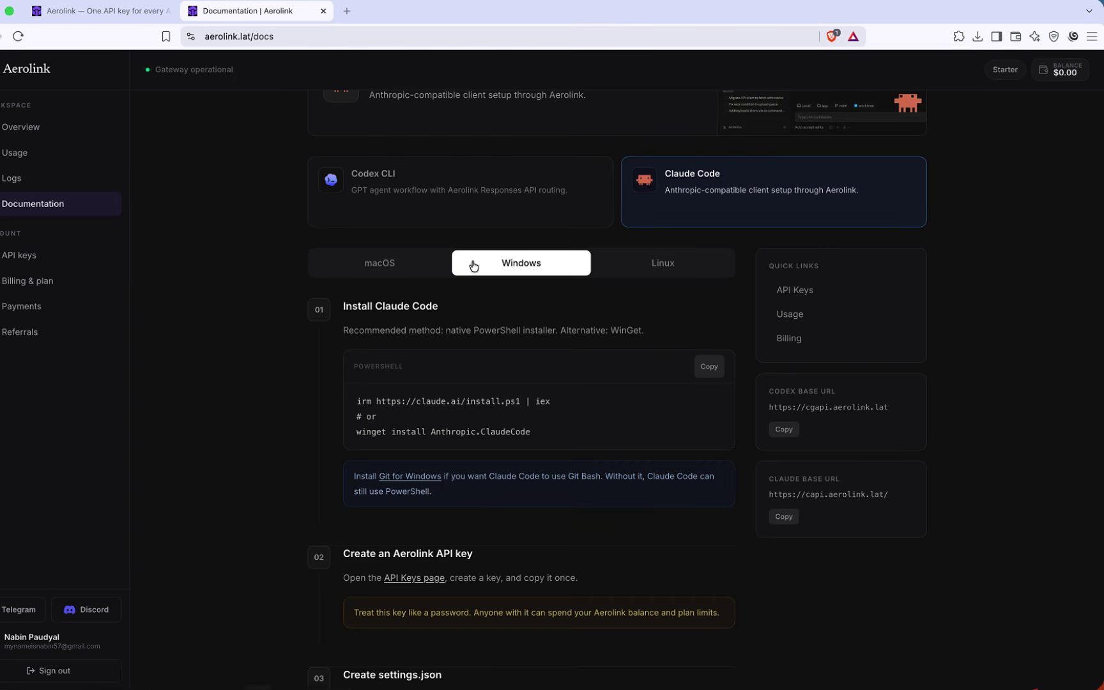
pyautogui.scroll(-1, 531, 540)
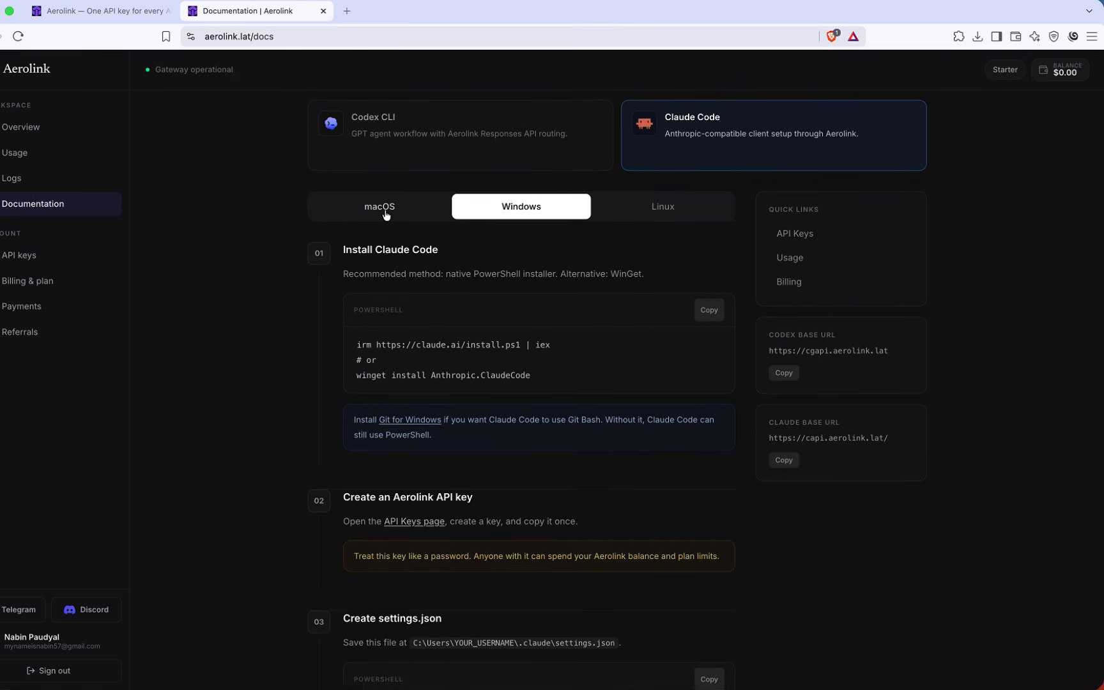
pyautogui.scroll(-1, 456, 451)
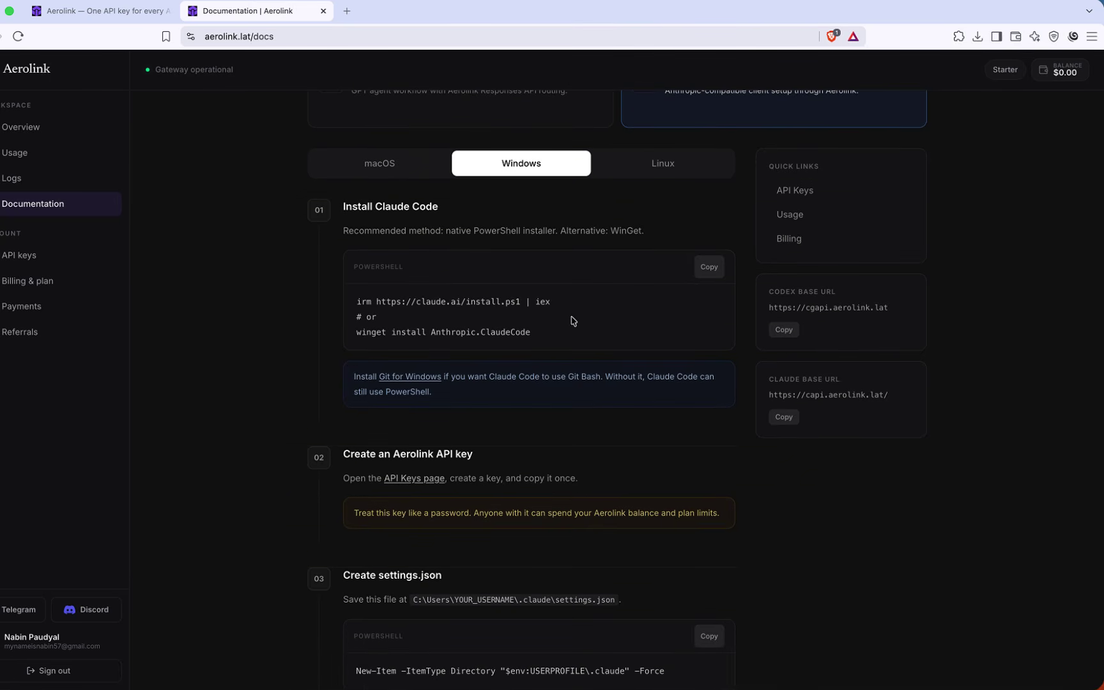
pyautogui.moveTo(356, 301); pyautogui.dragTo(528, 301)
pyautogui.click(623, 315)
pyautogui.scroll(-1, 425, 313)
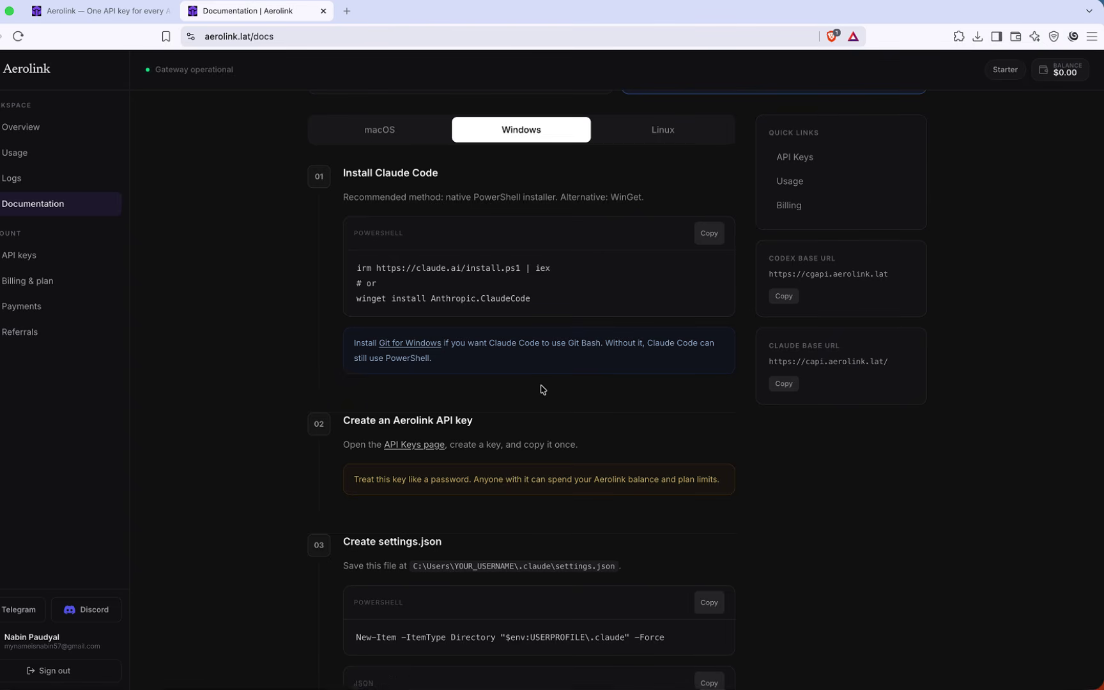
pyautogui.scroll(-5, 543, 388)
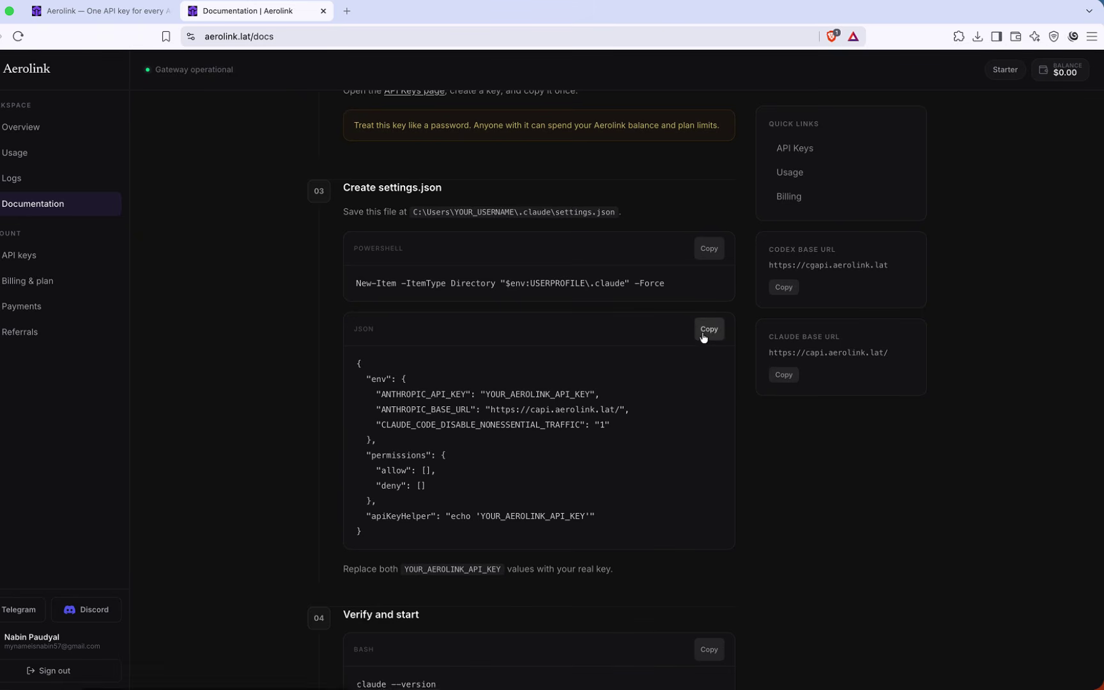
pyautogui.click(377, 188)
pyautogui.moveTo(519, 212); pyautogui.dragTo(555, 212)
# Switch the Claude Code guide to macOS and review its settings.json section
pyautogui.scroll(10, 461, 391)
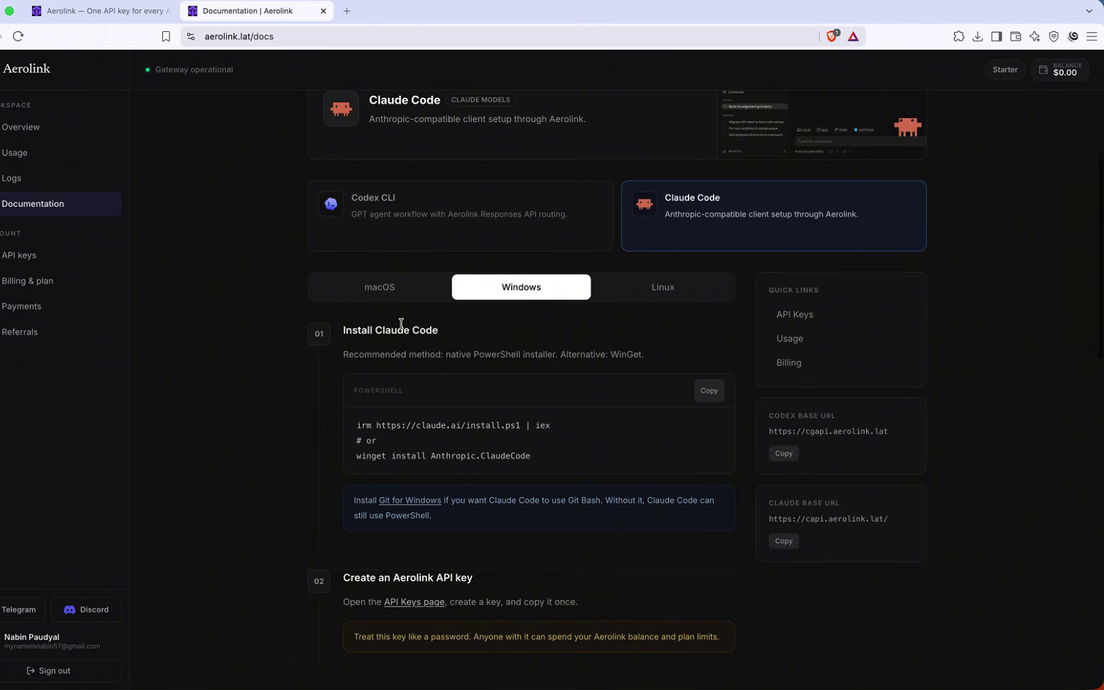
pyautogui.click(392, 294)
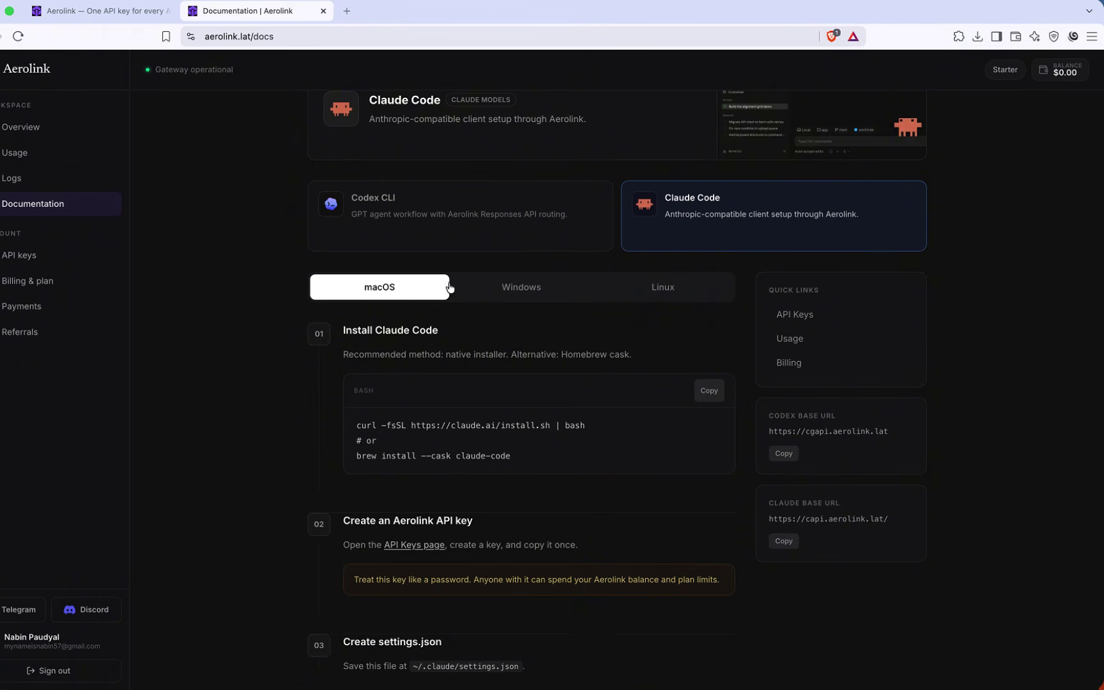
pyautogui.scroll(-2, 447, 476)
pyautogui.scroll(-8, 446, 476)
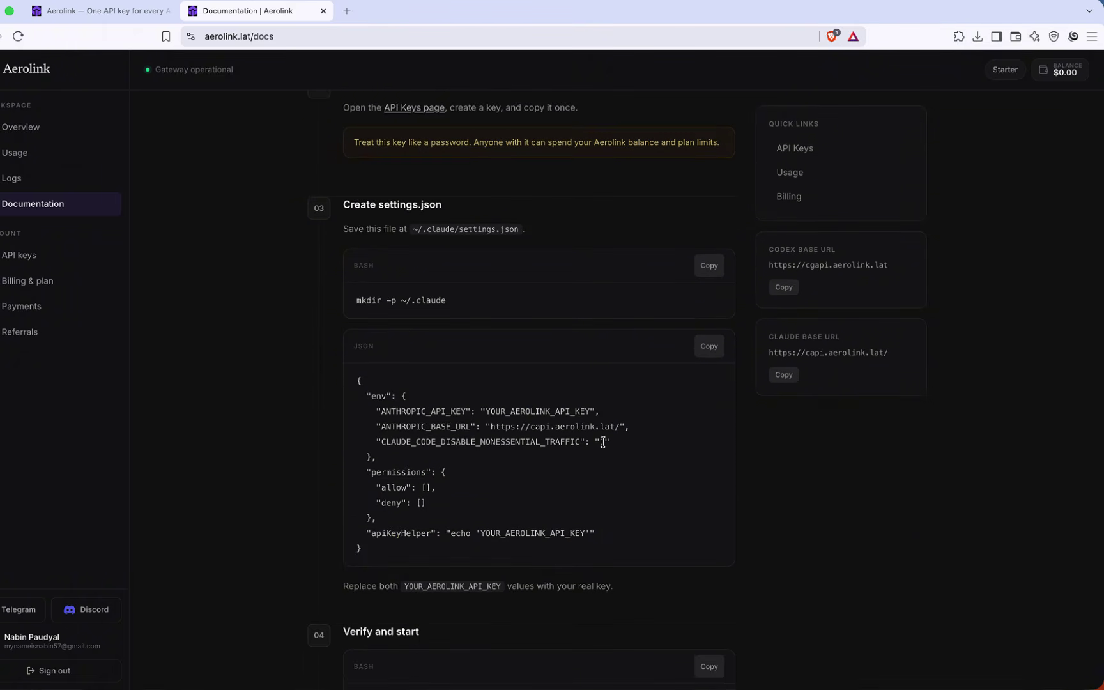
# Switch to the terminal and exit the running Claude Code session
pyautogui.press('super+Tab')
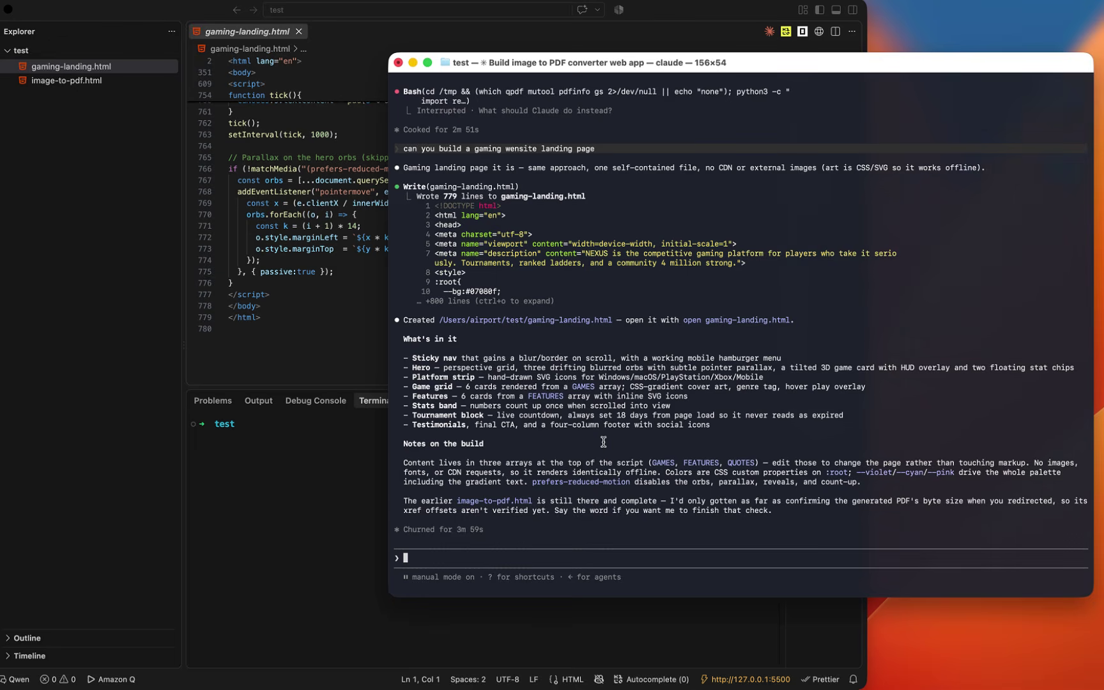
pyautogui.hotkey('ctrl', 'c')
pyautogui.hotkey('ctrl', 'c')
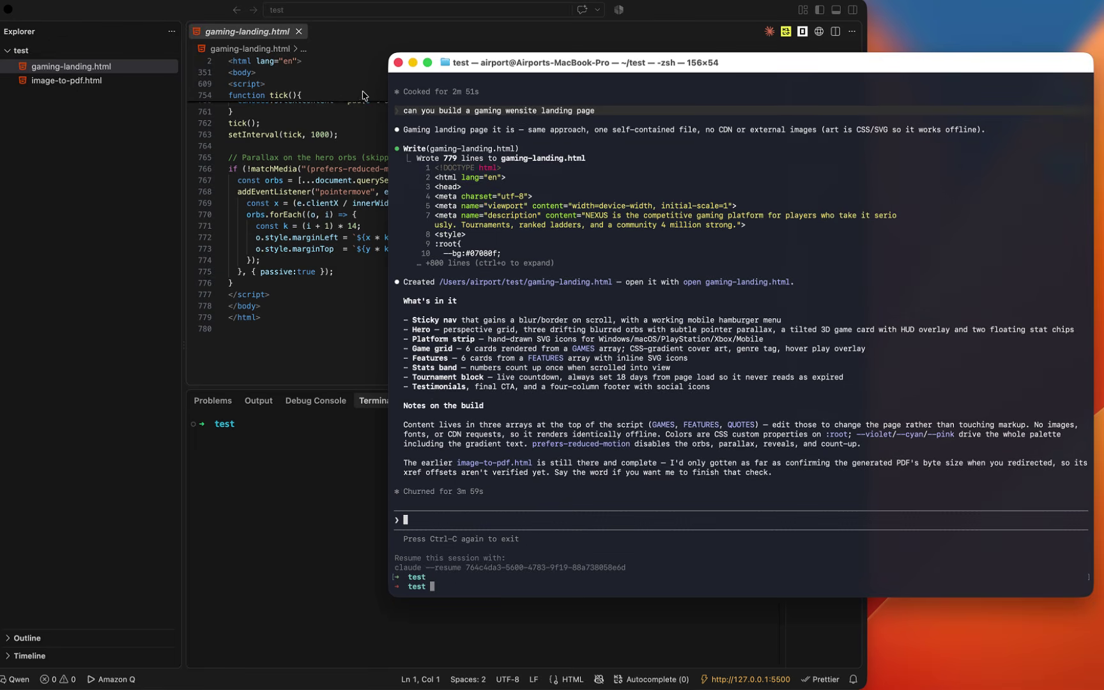
# In VS Code, run the Shell Command that installs 'code' in PATH and dismiss its confirmation
pyautogui.press('super+Tab')
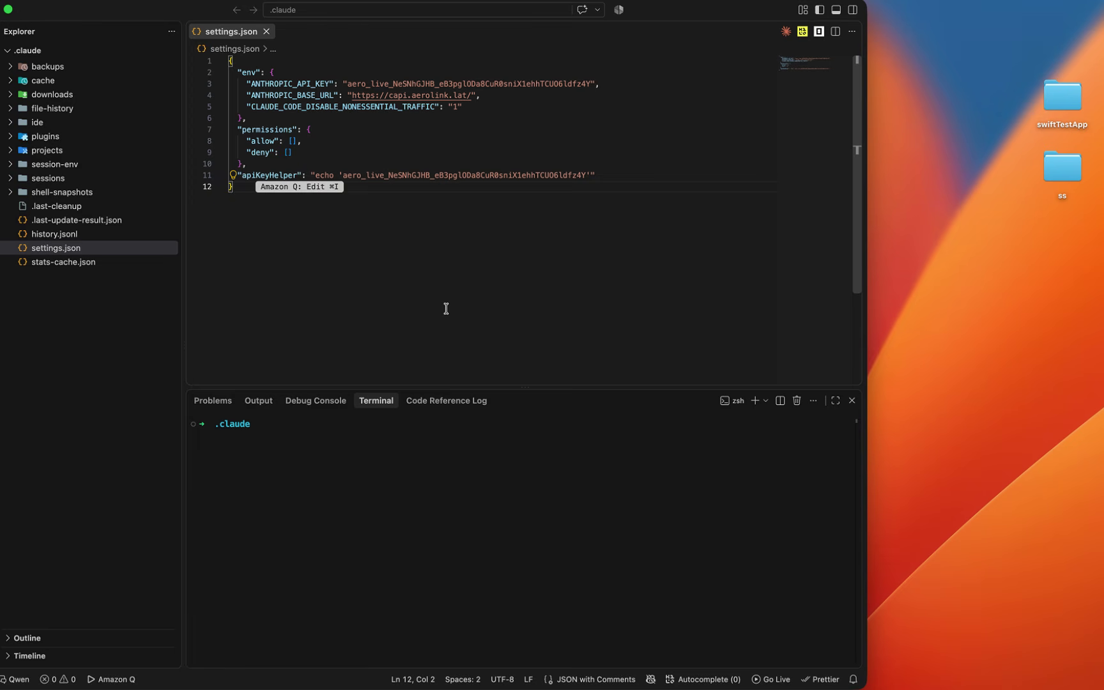
pyautogui.press('super+shift+p')
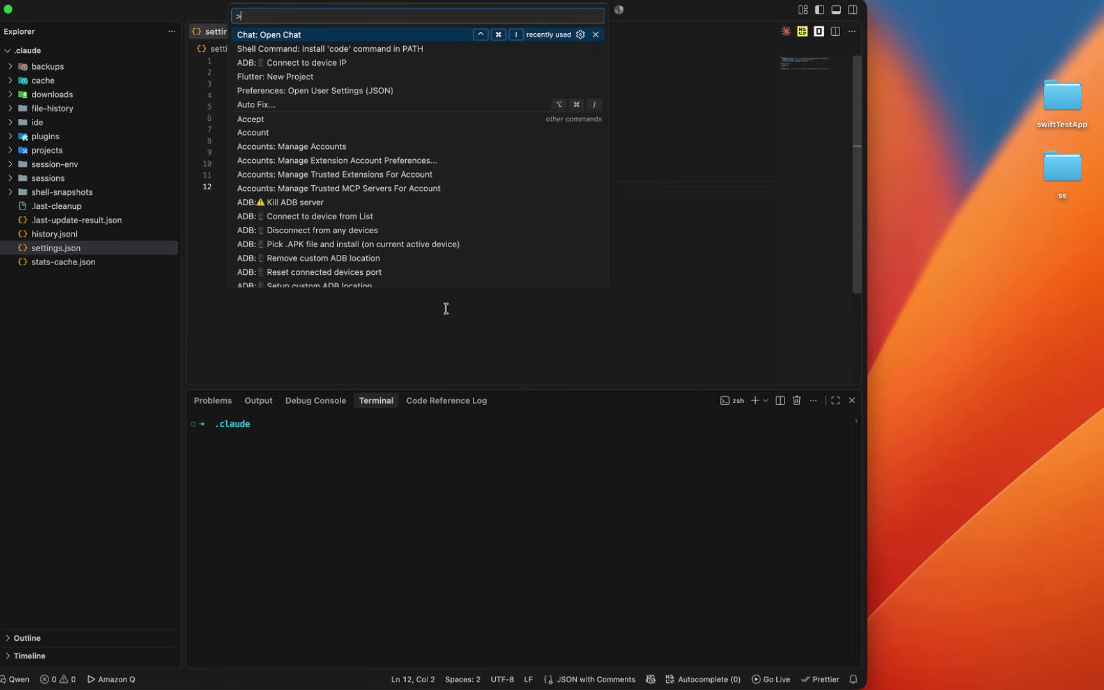
pyautogui.write('shed')
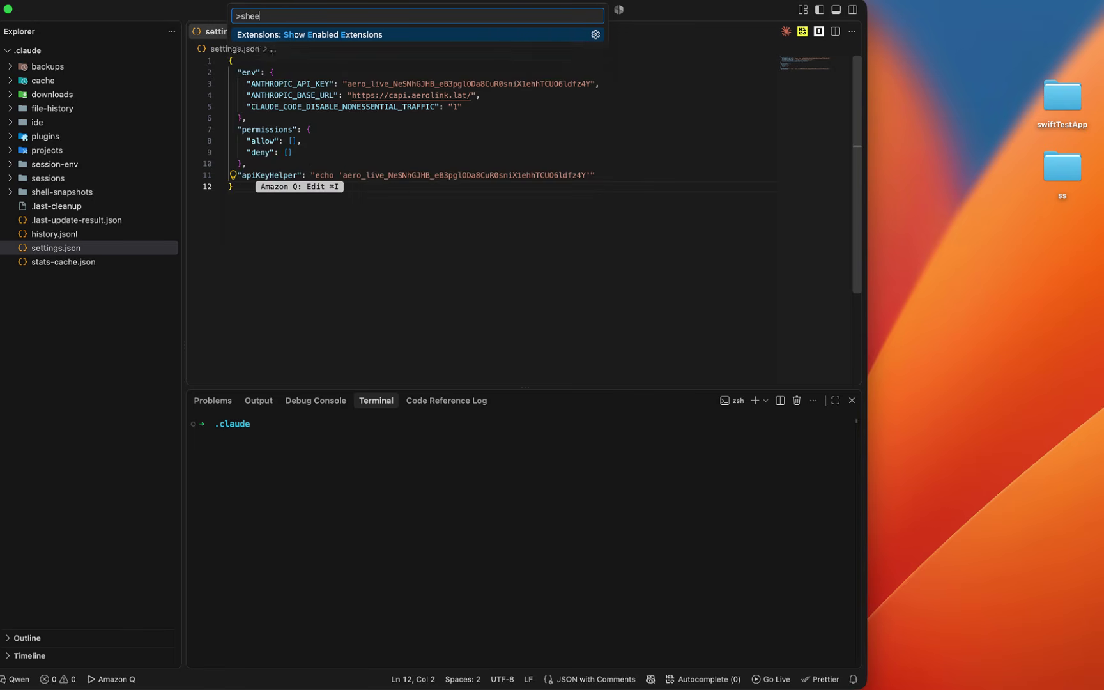
pyautogui.press('BackSpace')
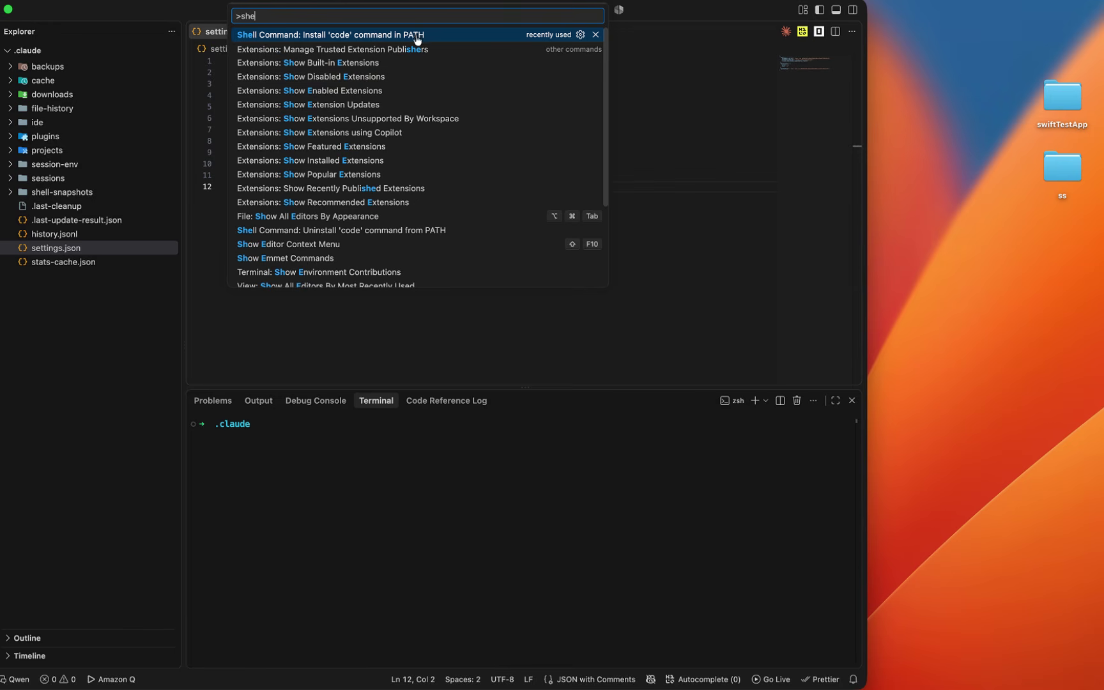
pyautogui.click(392, 35)
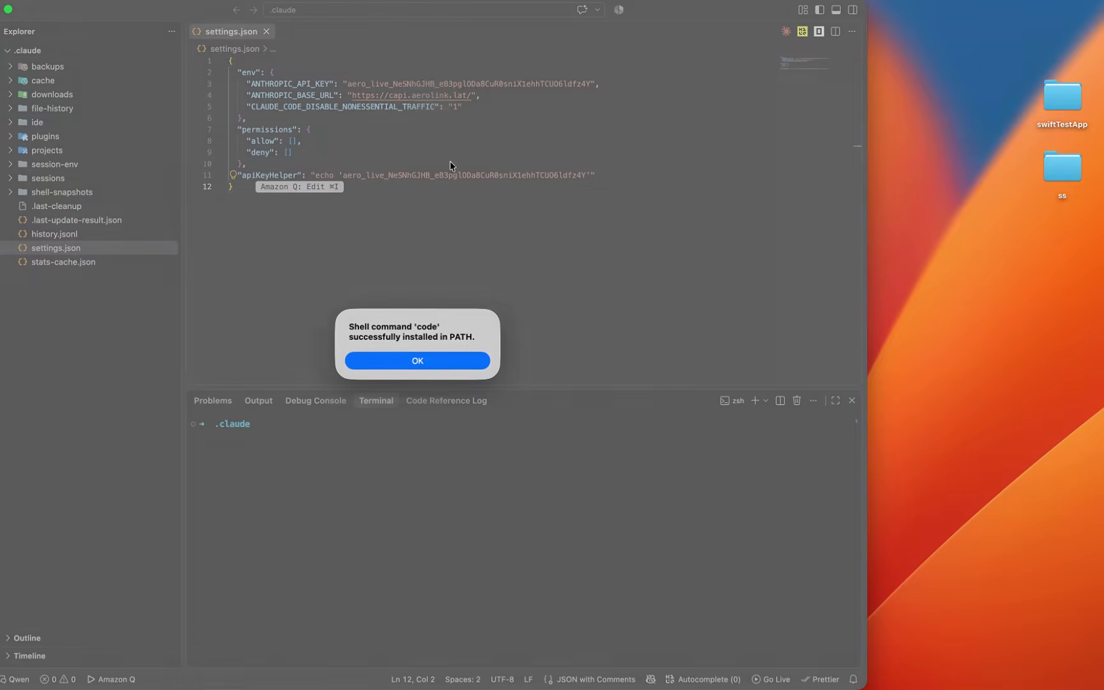
pyautogui.click(419, 362)
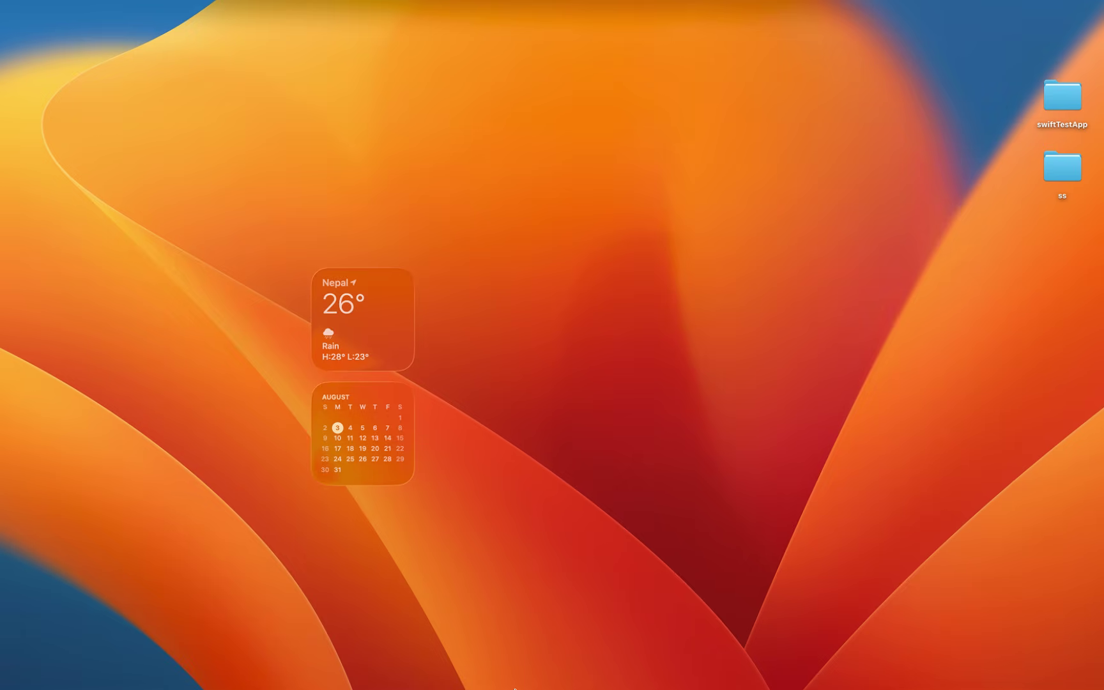
# Open Terminal and run code ~/.claude to open the Claude configuration folder in VS Code
pyautogui.moveTo(515, 687)
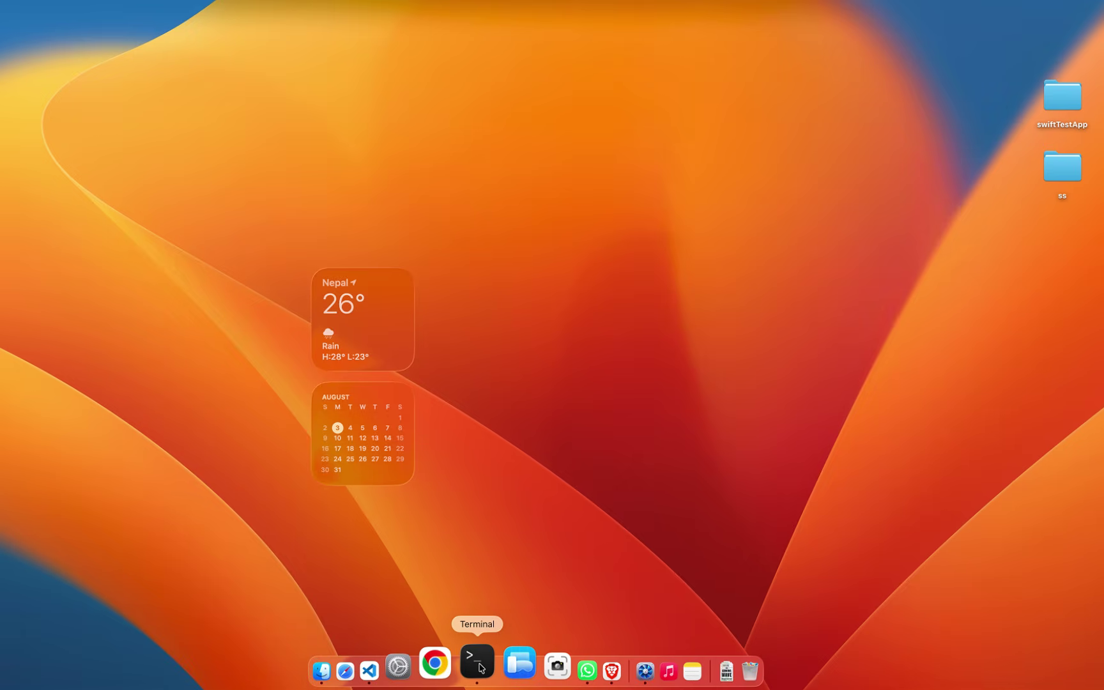
pyautogui.click(479, 664)
pyautogui.write('cod')
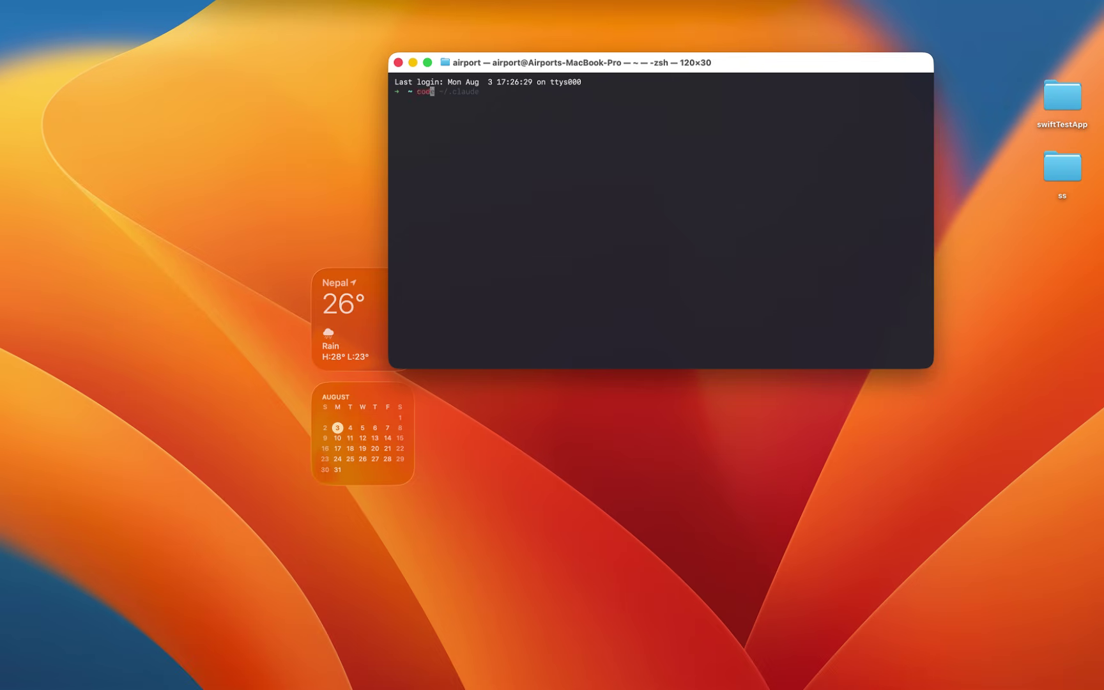
pyautogui.write('e')
pyautogui.press('Right')
pyautogui.press('Return')
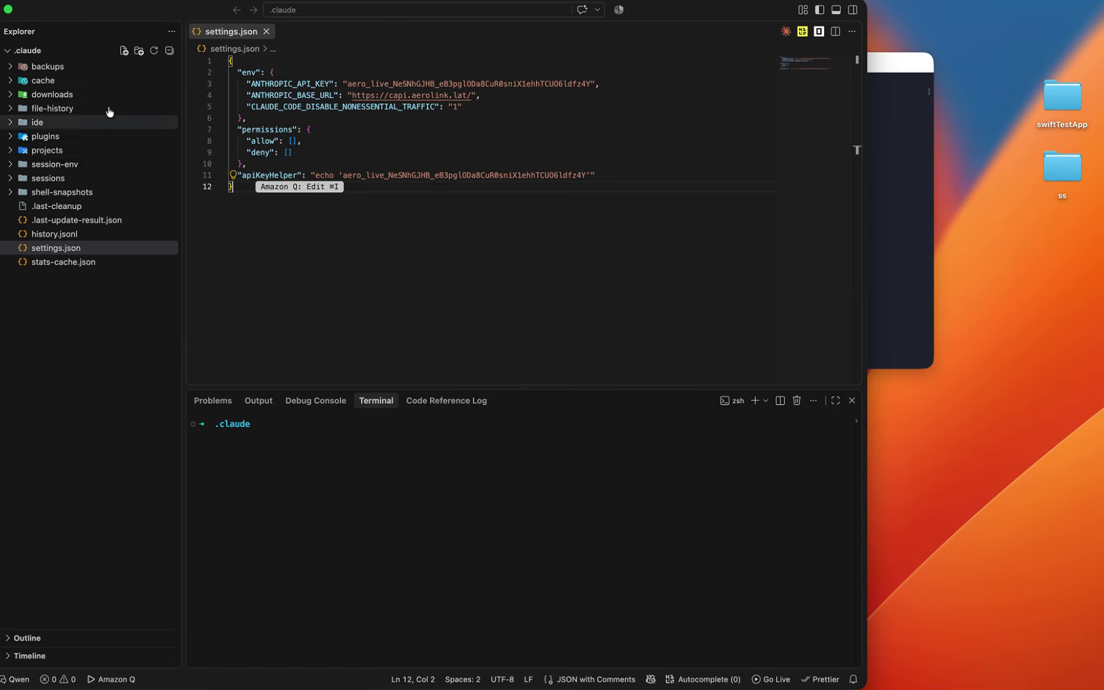
# Begin a new file in the .claude folder and check the required settings.json path in the Aerolink documentation
pyautogui.click(123, 51)
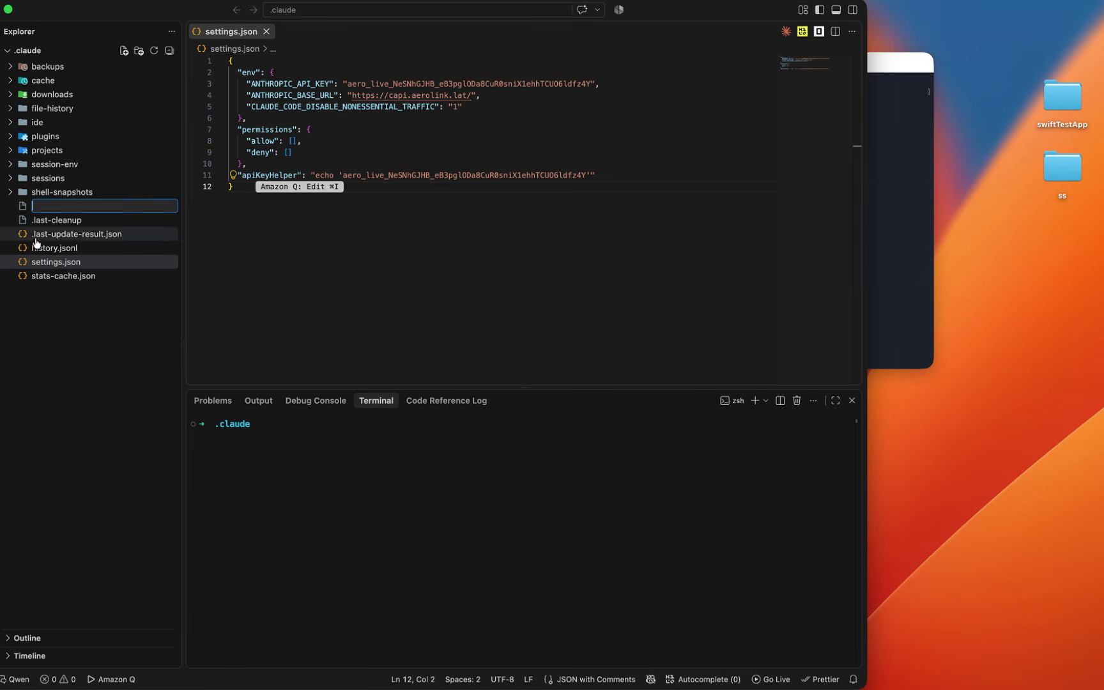
pyautogui.hotkey('ctrl', 'Right')
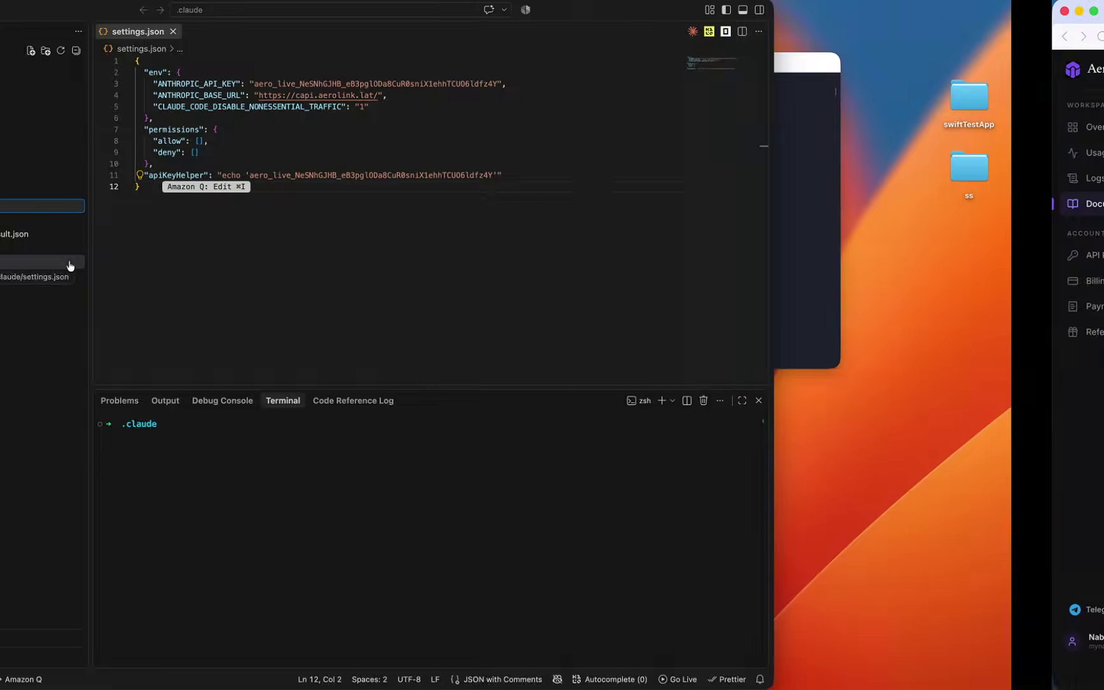
pyautogui.scroll(1, 460, 281)
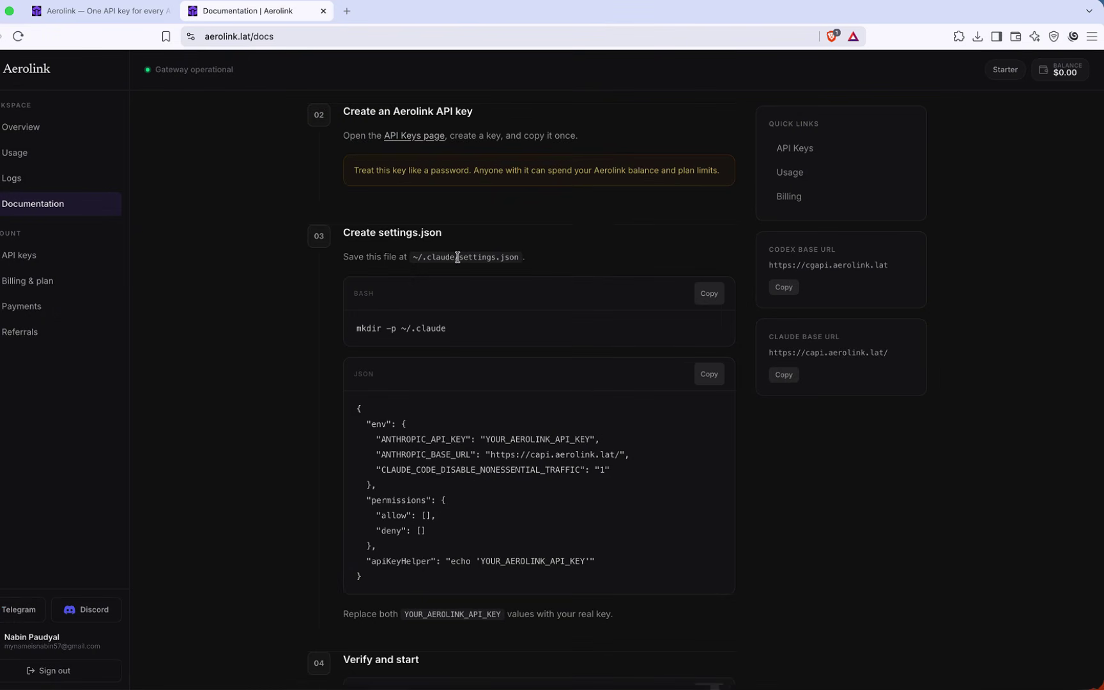
pyautogui.moveTo(455, 256); pyautogui.dragTo(528, 260)
pyautogui.click(560, 262)
pyautogui.hotkey('ctrl', 'Left')
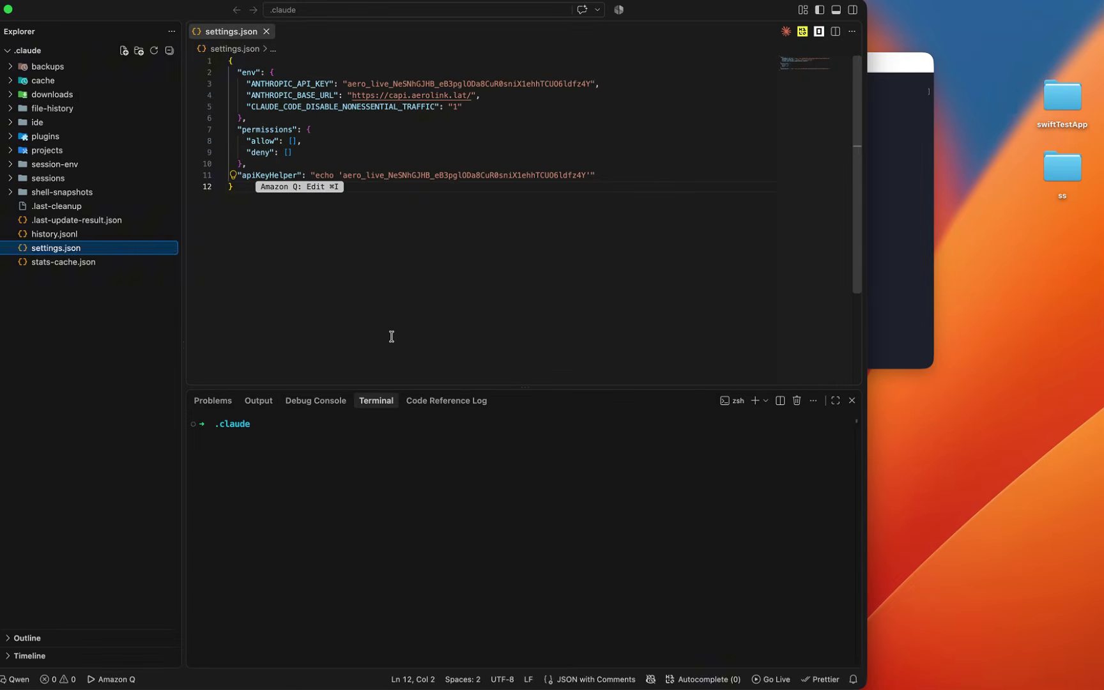
# Compare the documentation's JSON sample, especially its base URL and API key entries, with the local settings.json
pyautogui.hotkey('ctrl', 'Right')
pyautogui.scroll(-1, 511, 457)
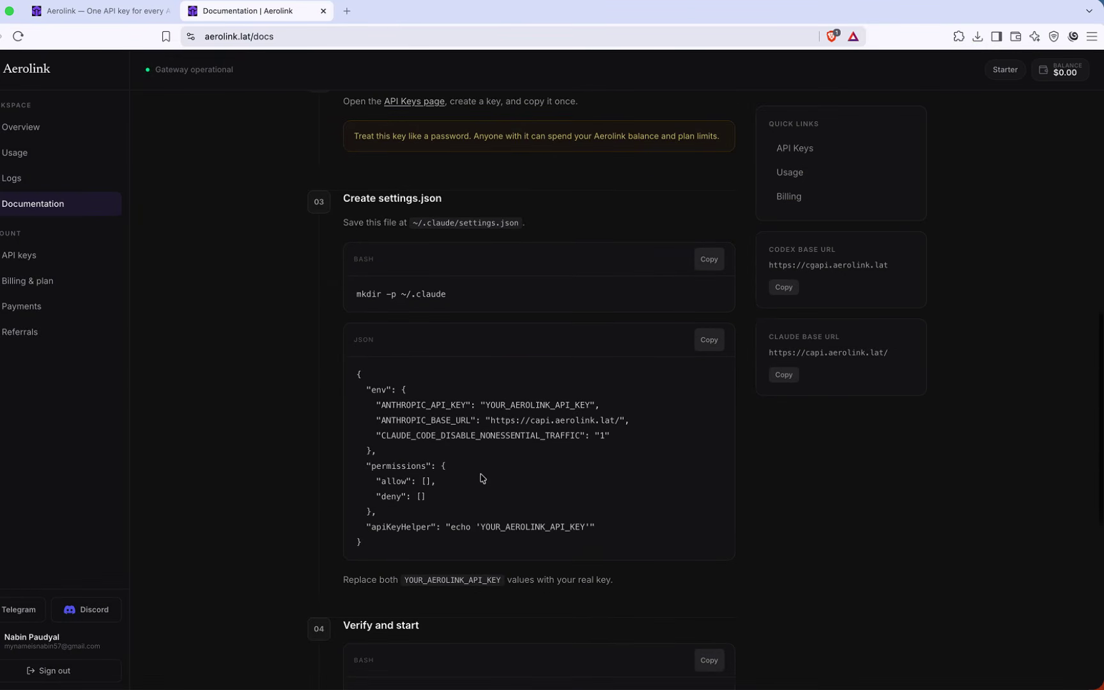
pyautogui.hotkey('ctrl', 'Left')
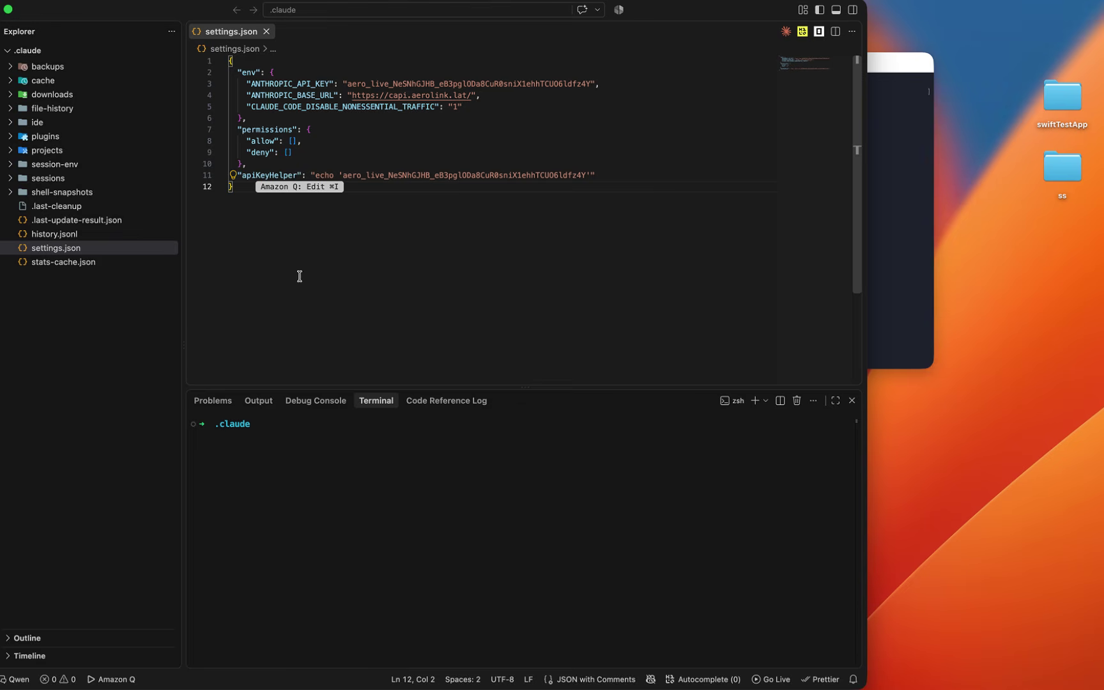
pyautogui.hotkey('ctrl', 'Right')
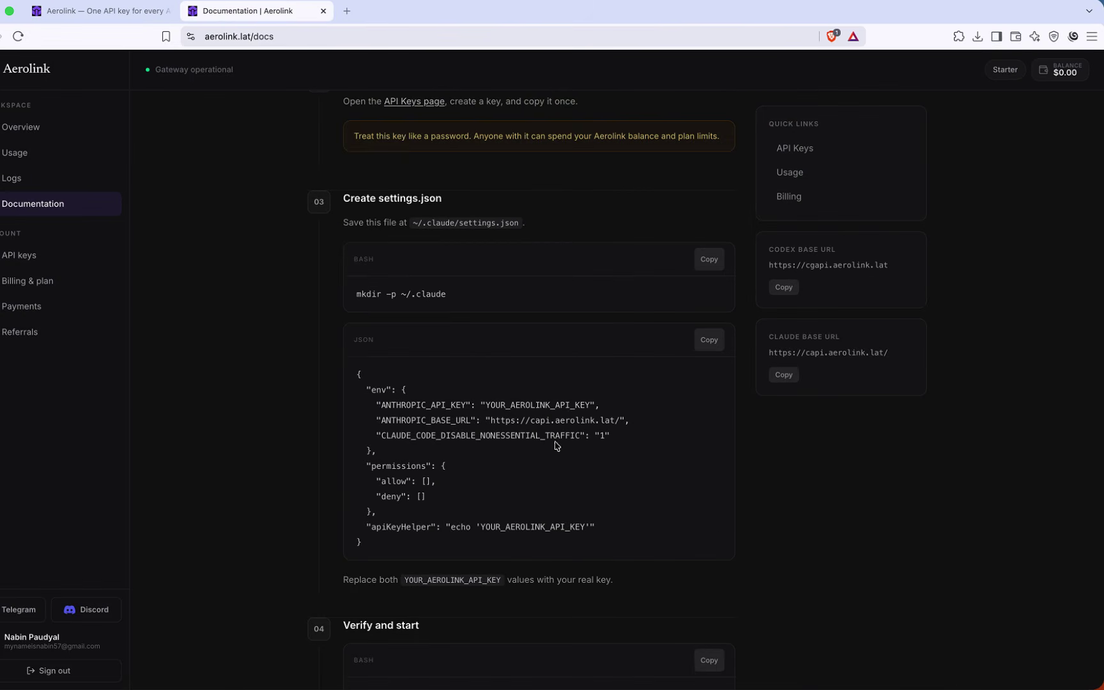
pyautogui.moveTo(484, 419); pyautogui.dragTo(604, 420)
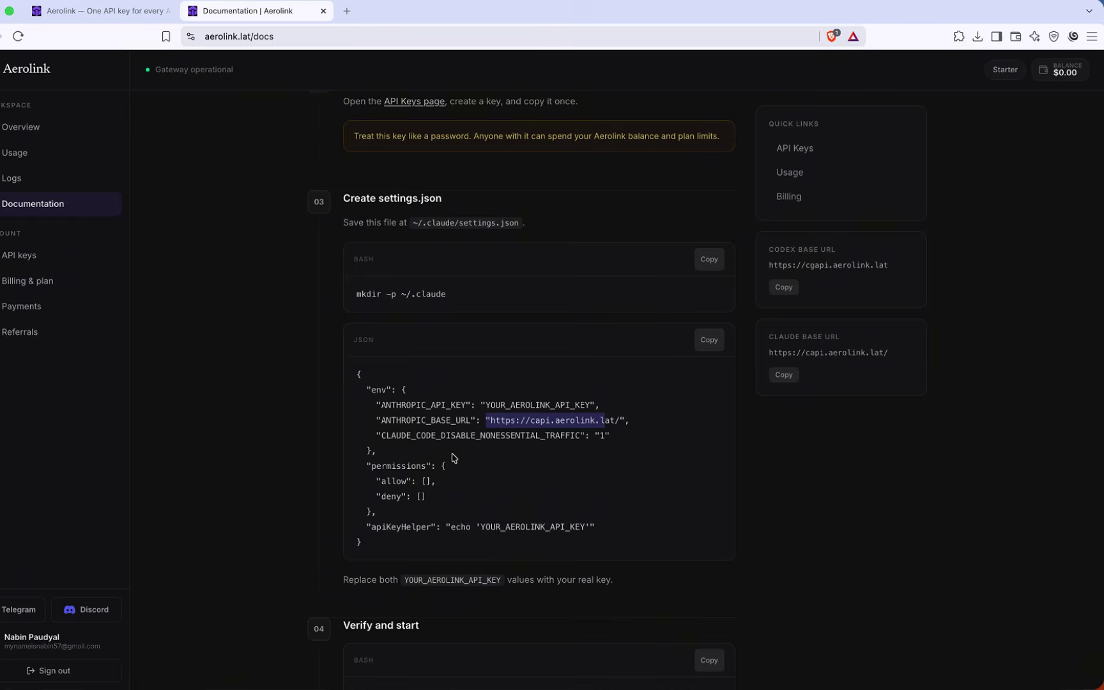
pyautogui.hotkey('ctrl', 'Left')
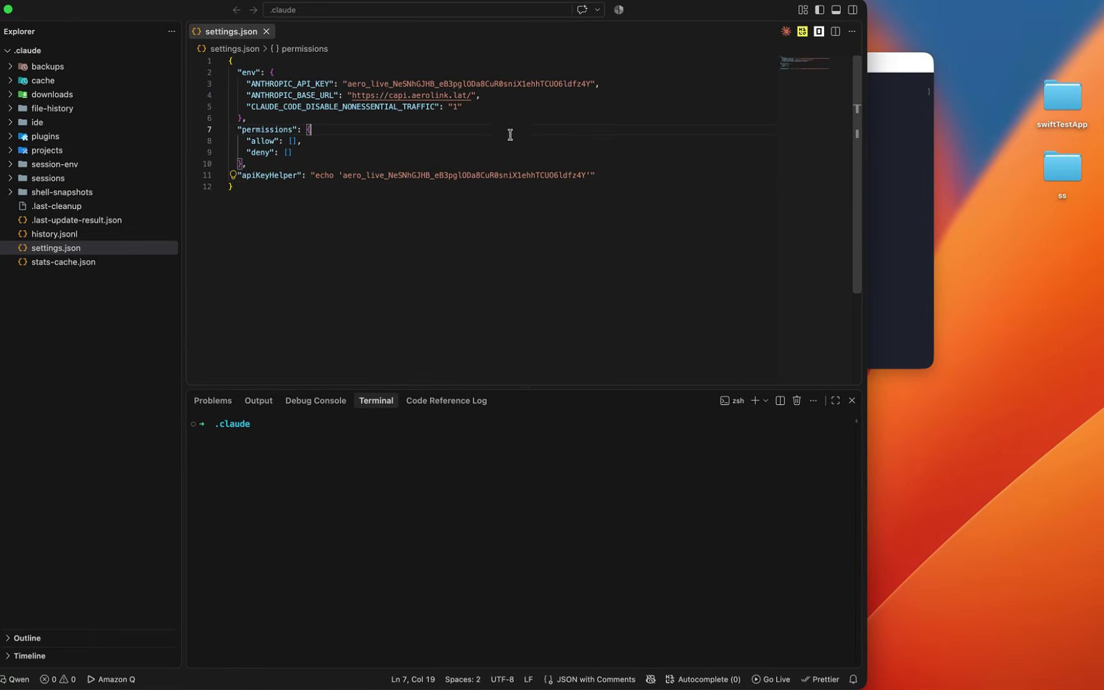
pyautogui.moveTo(252, 83); pyautogui.dragTo(301, 83)
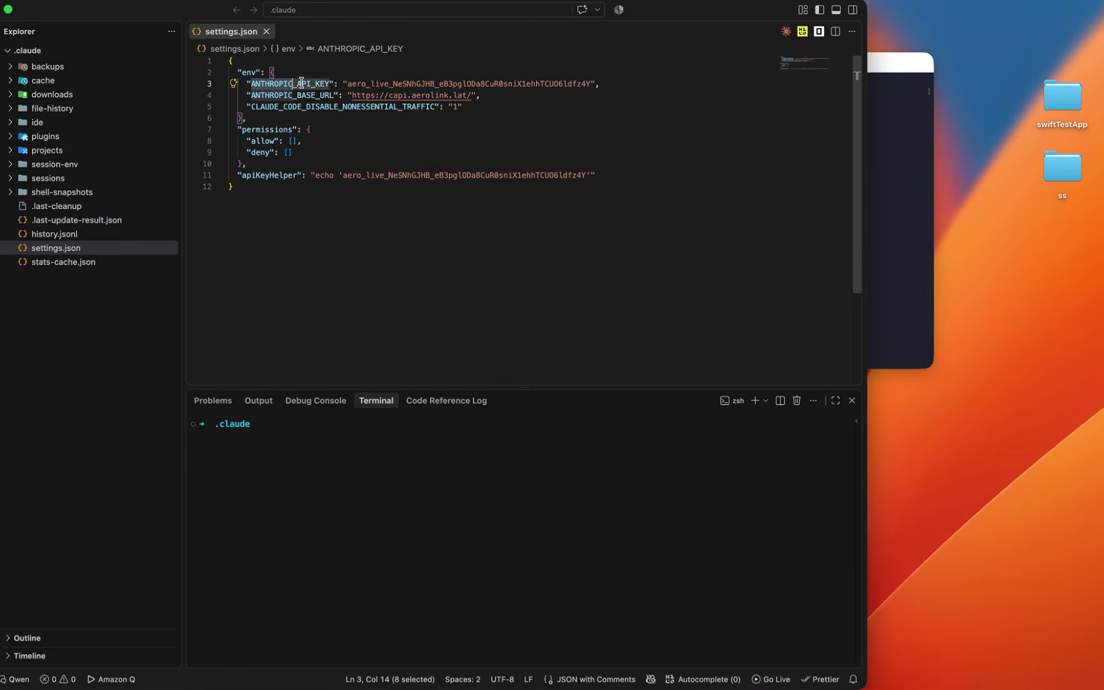
# Create an Aerolink API key named "new api key" in the browser and dismiss the one-time key display
pyautogui.hotkey('ctrl', 'Right')
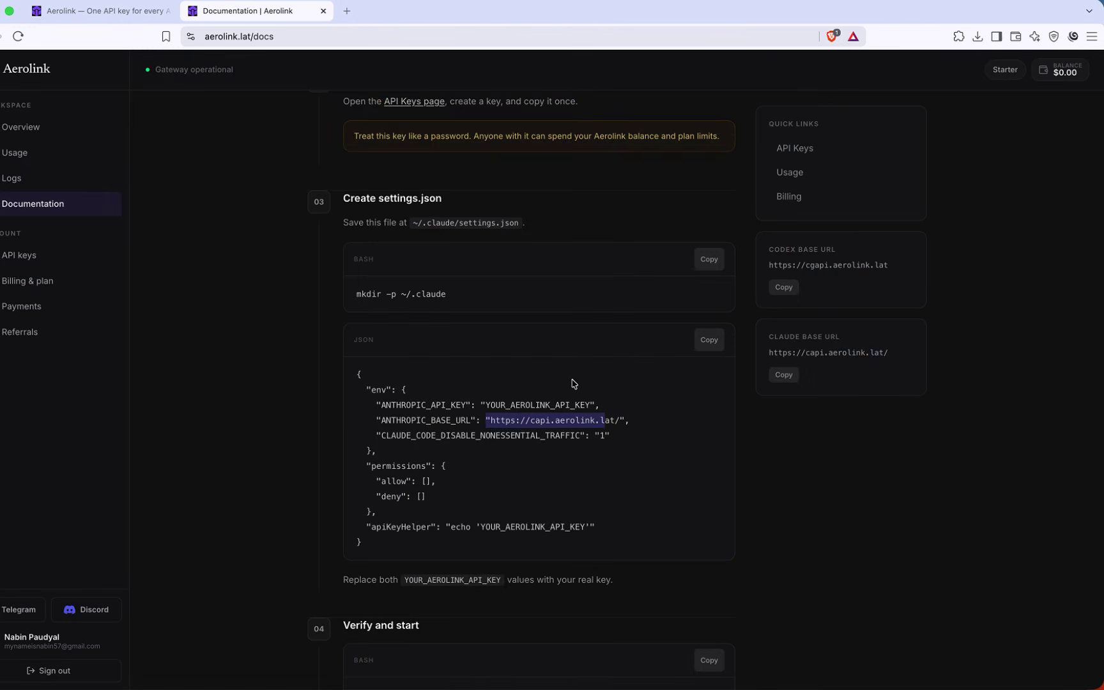
pyautogui.scroll(3, 571, 384)
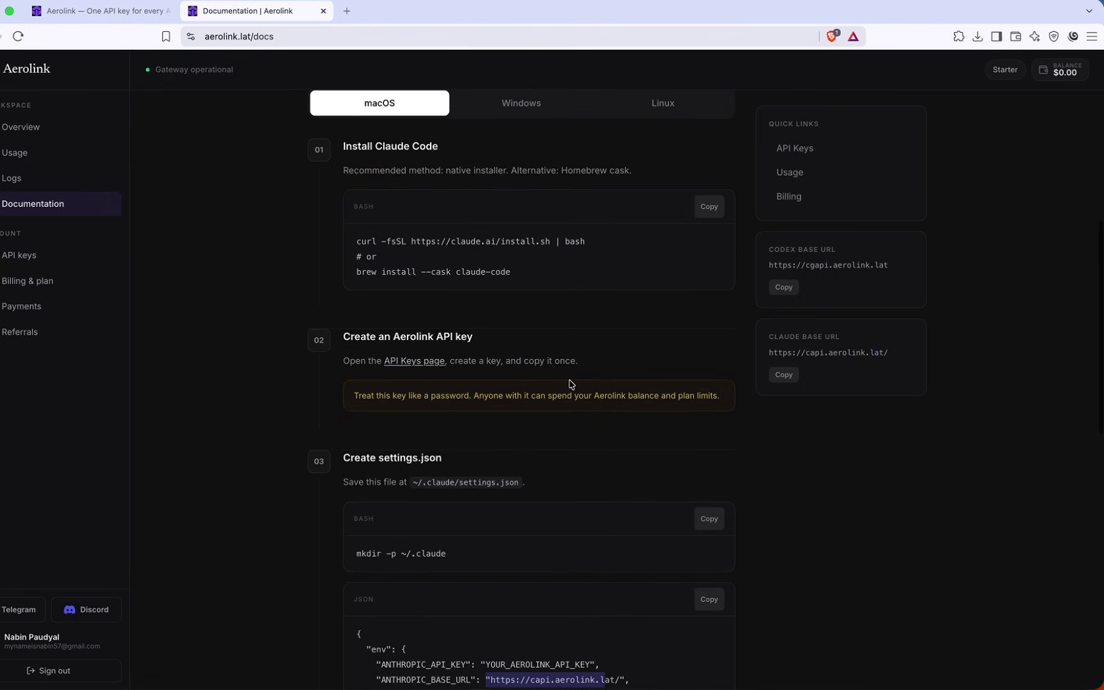
pyautogui.click(14, 257)
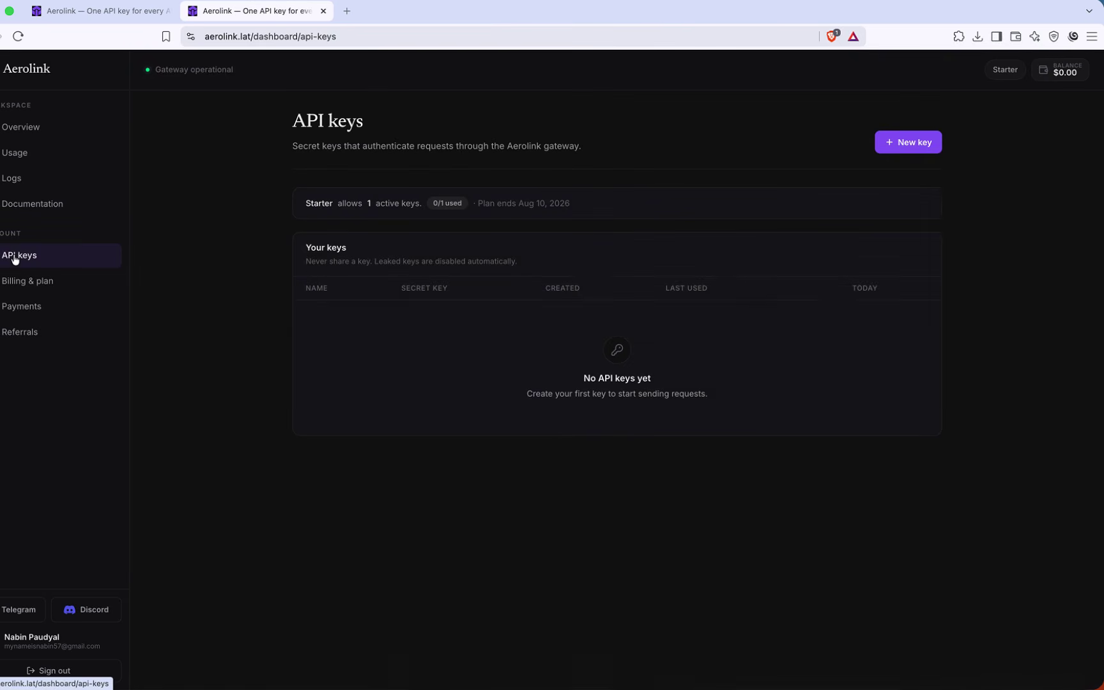
pyautogui.click(908, 146)
pyautogui.write('new pai ke')
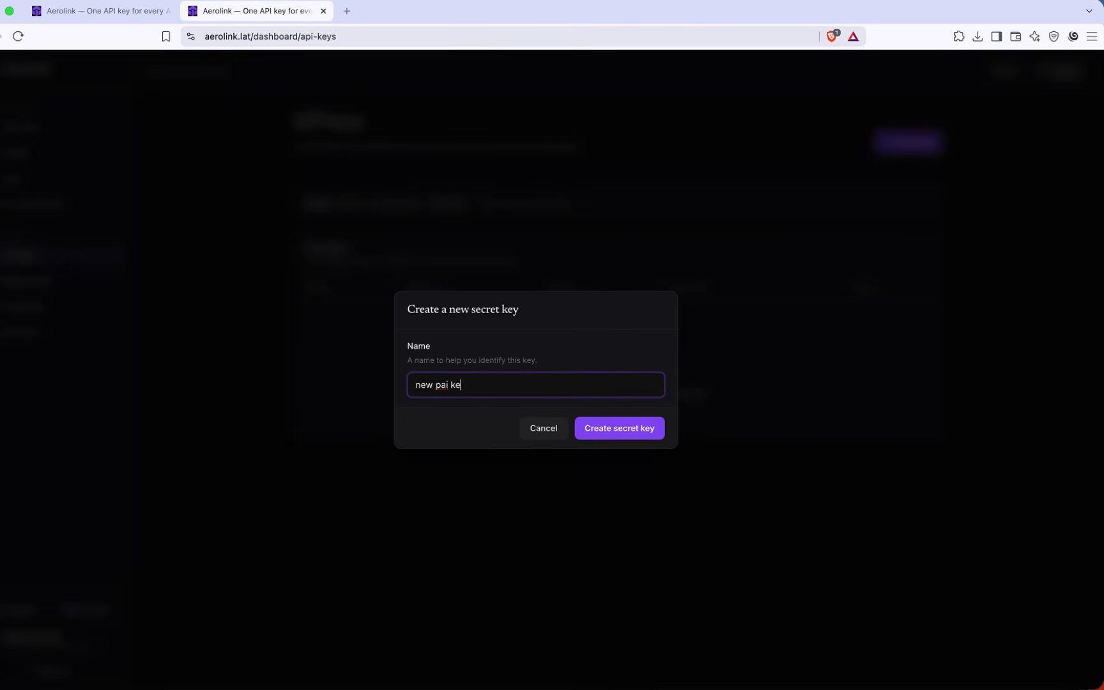
pyautogui.write('y')
pyautogui.click(632, 436)
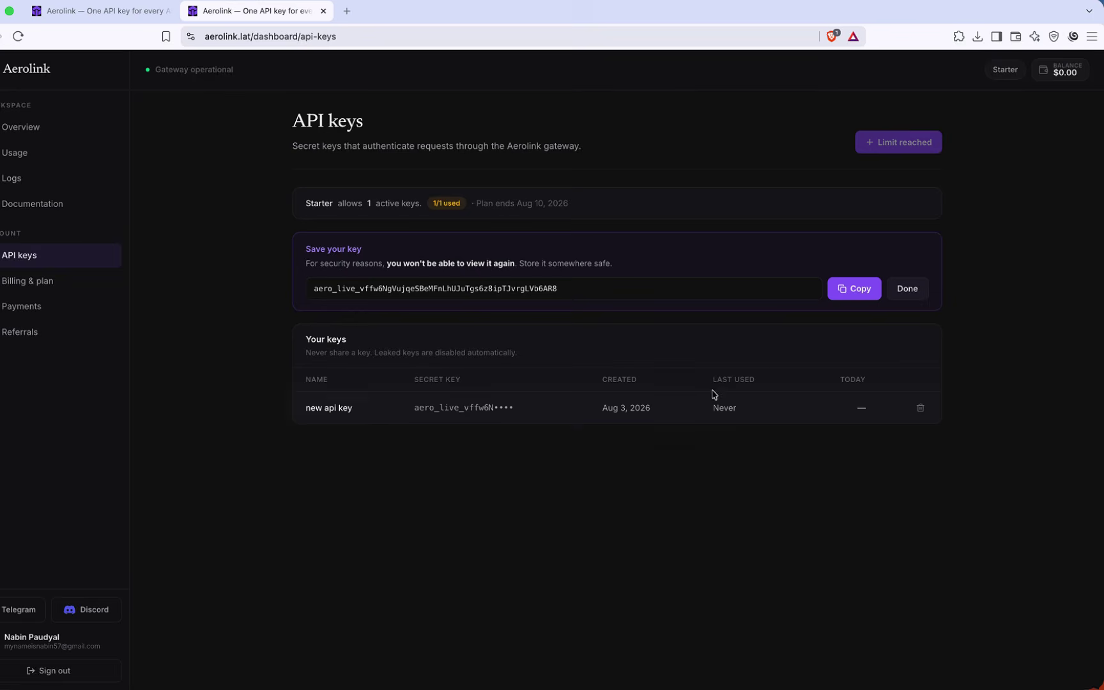
pyautogui.click(905, 298)
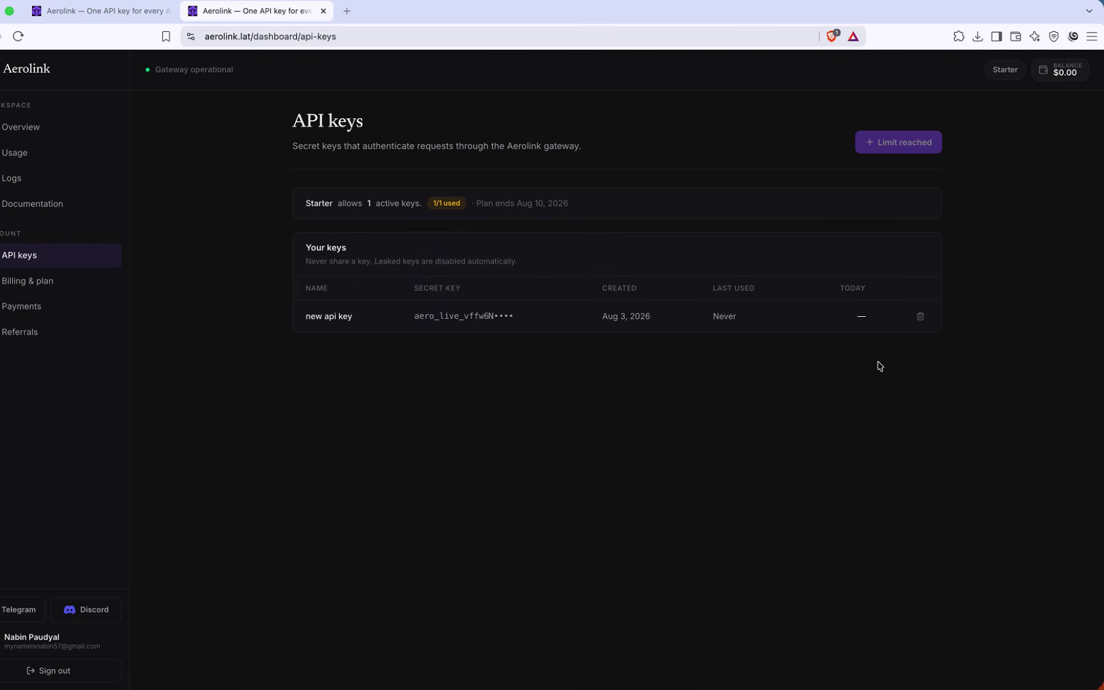
# Return to settings.json in VS Code and examine the API key values in ANTHROPIC_API_KEY and apiKeyHelper
pyautogui.hotkey('ctrl', 'Right')
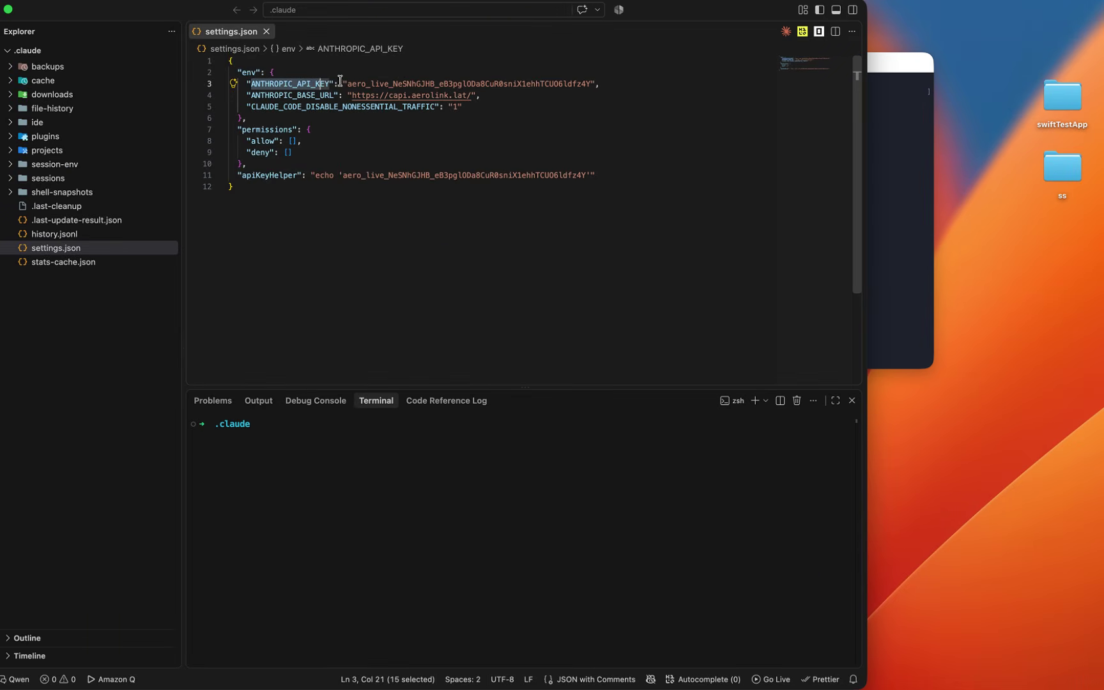
pyautogui.click(397, 216)
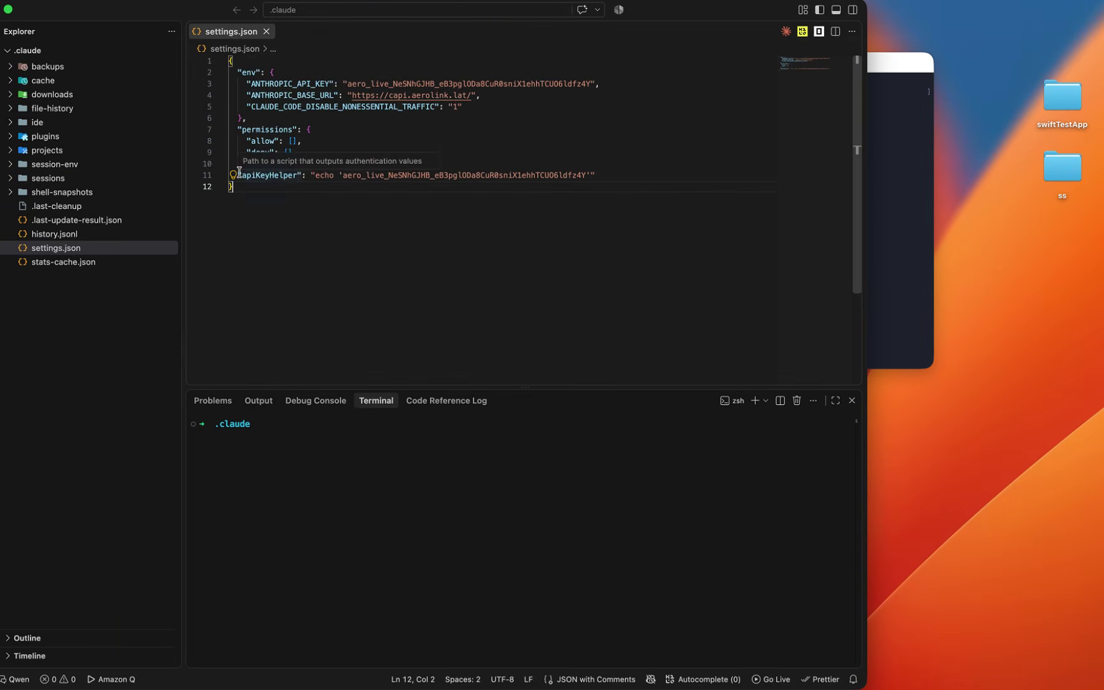
pyautogui.click(345, 175)
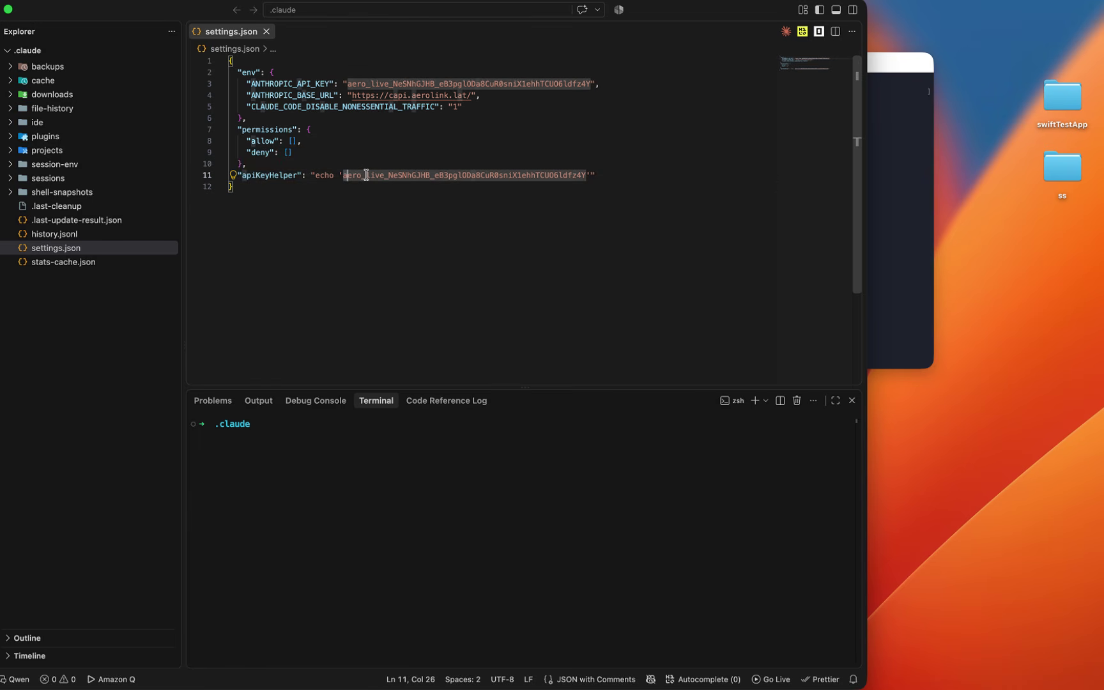
pyautogui.click(444, 257)
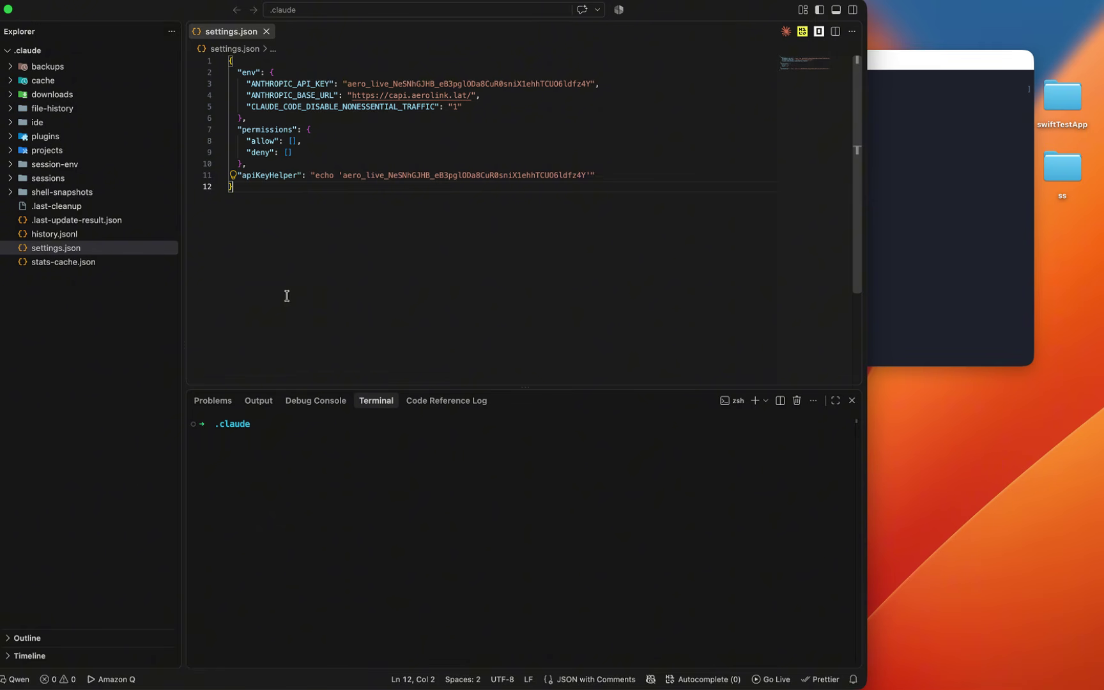
pyautogui.click(274, 445)
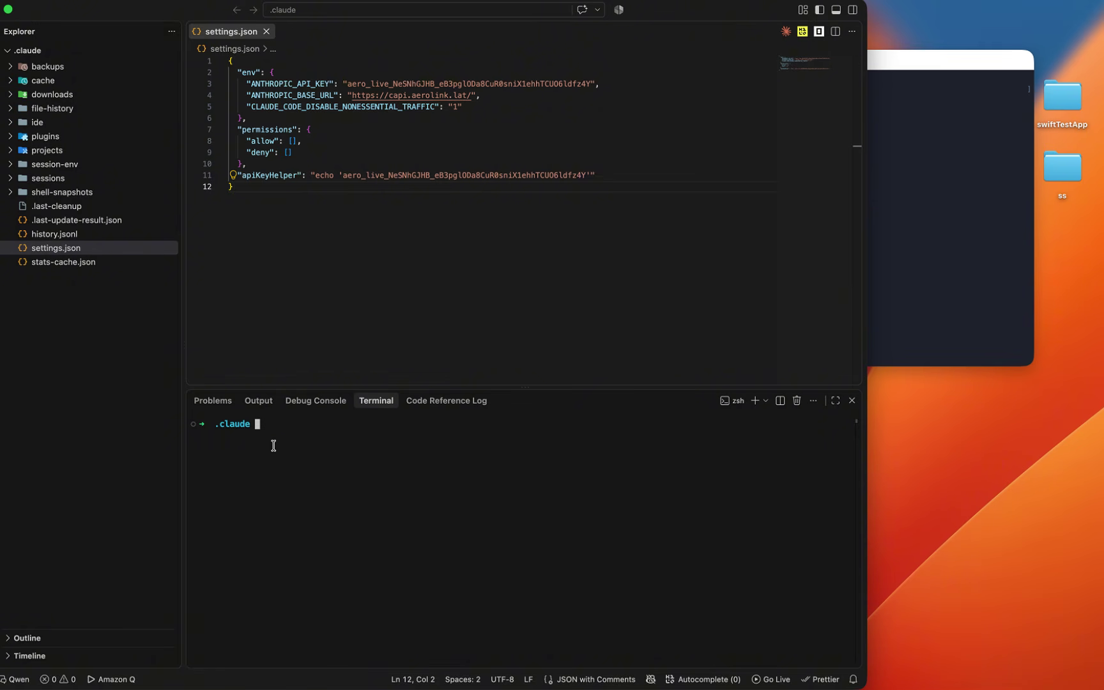
pyautogui.press('Return')
pyautogui.press('Return')
pyautogui.press('Return')
pyautogui.press('Return')
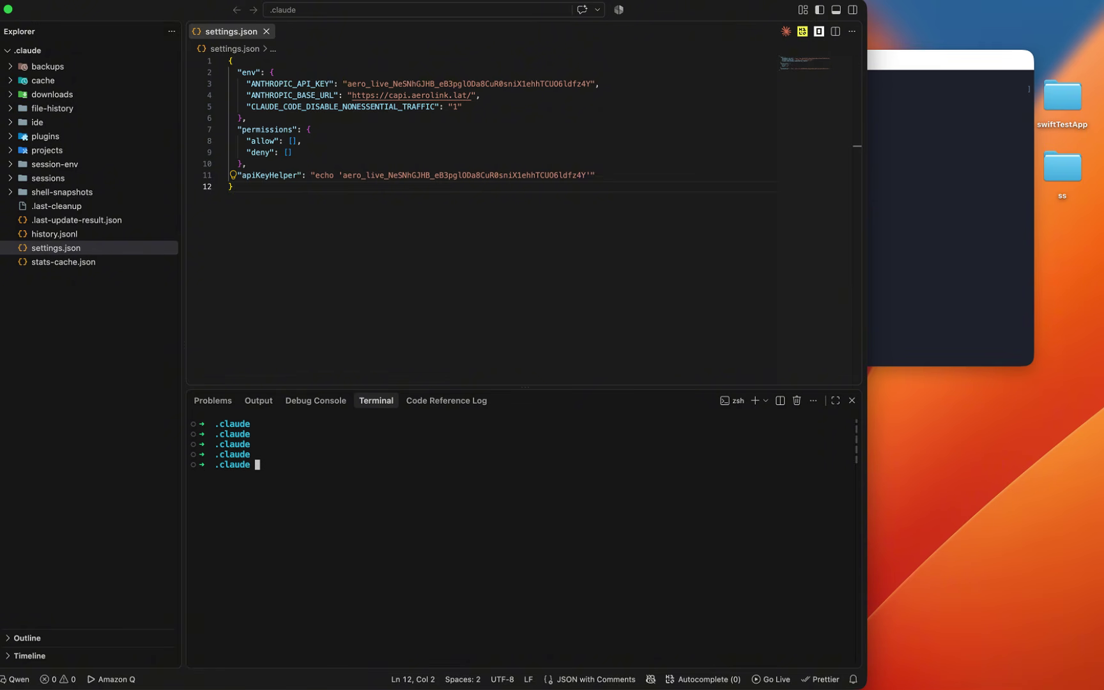
# Switch to the Terminal app and widen its window on both sides
pyautogui.press('super+Tab')
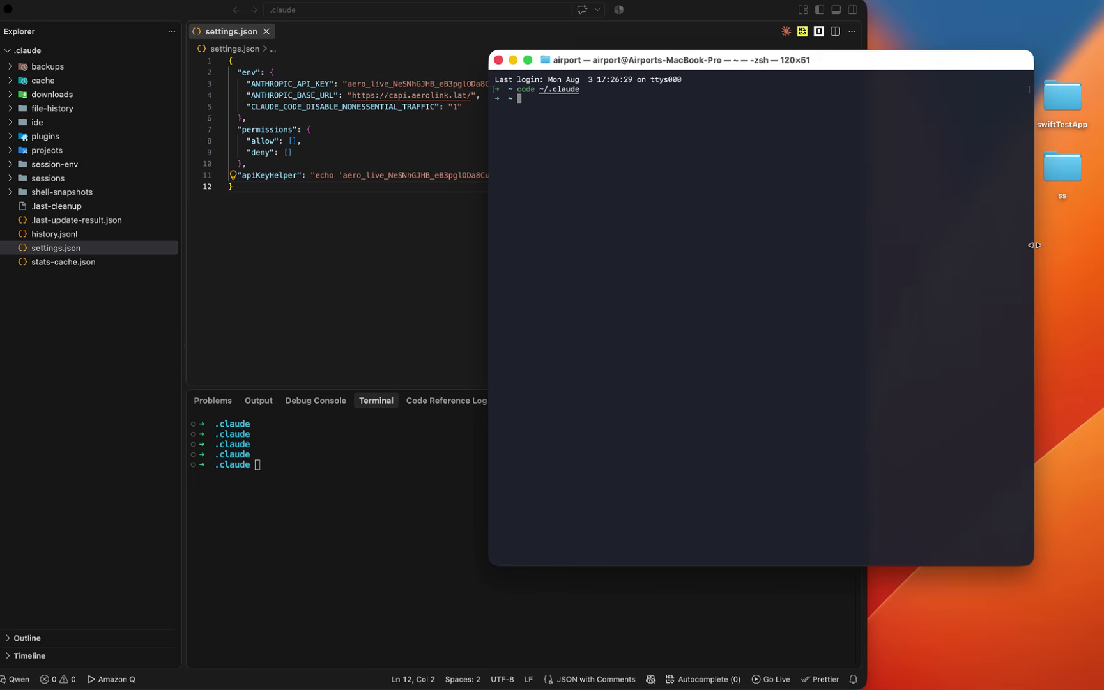
pyautogui.moveTo(1033, 245); pyautogui.dragTo(1100, 243)
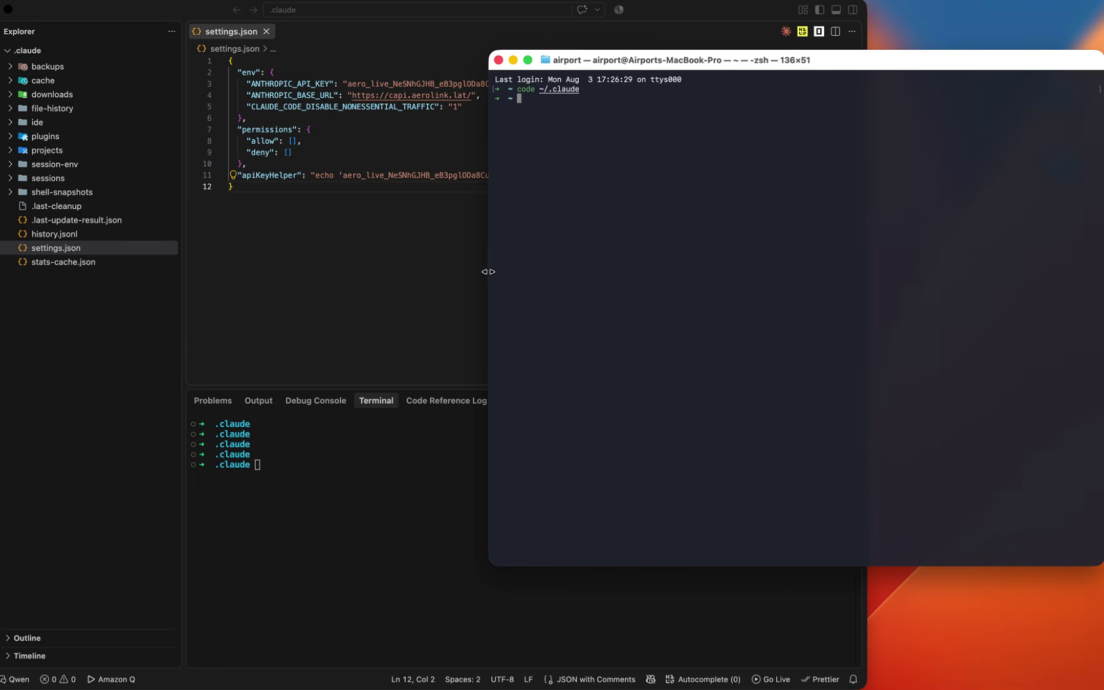
pyautogui.moveTo(487, 271); pyautogui.dragTo(445, 271)
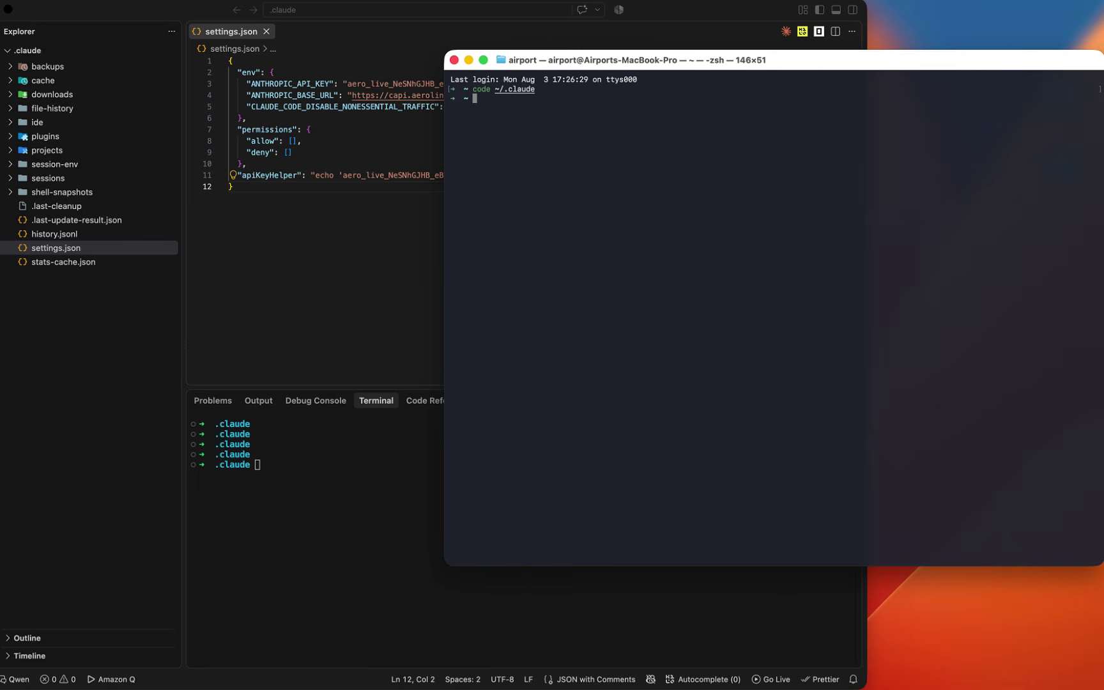
# Change to the test directory with cd test and clear the terminal screen
pyautogui.write('cd')
pyautogui.press('Right')
pyautogui.press('Return')
pyautogui.hotkey('ctrl', 'l')
pyautogui.press('Up')
pyautogui.press('Return')
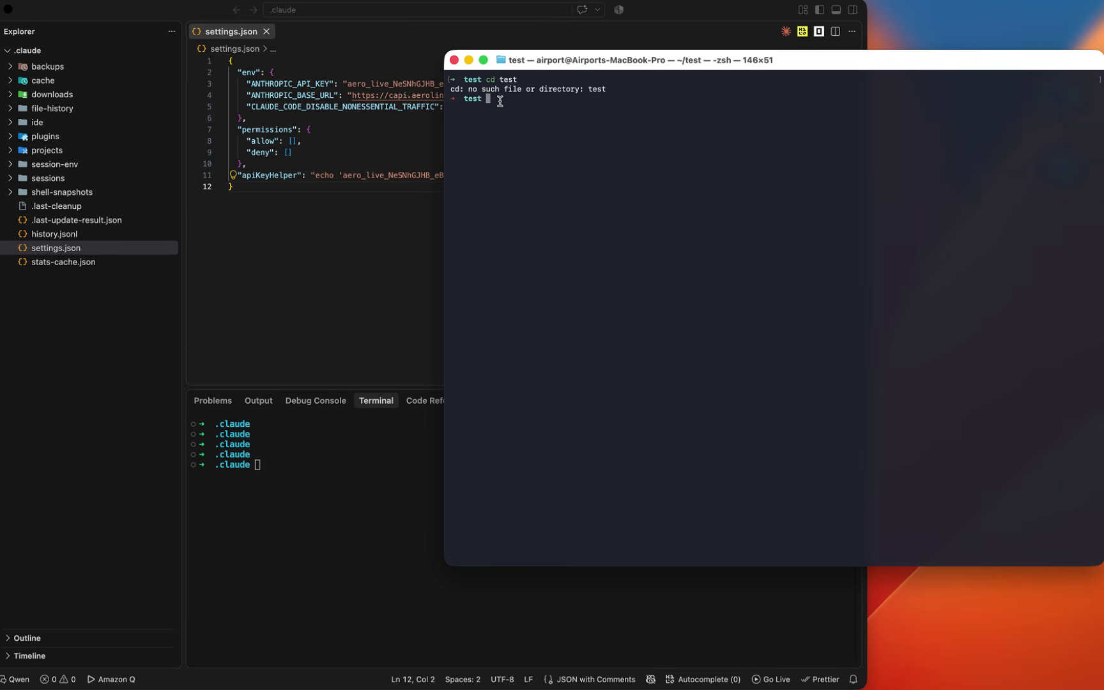
# Start Claude Code in the test folder with claude and check the model and billing line in its welcome banner
pyautogui.write('claude')
pyautogui.press('Return')
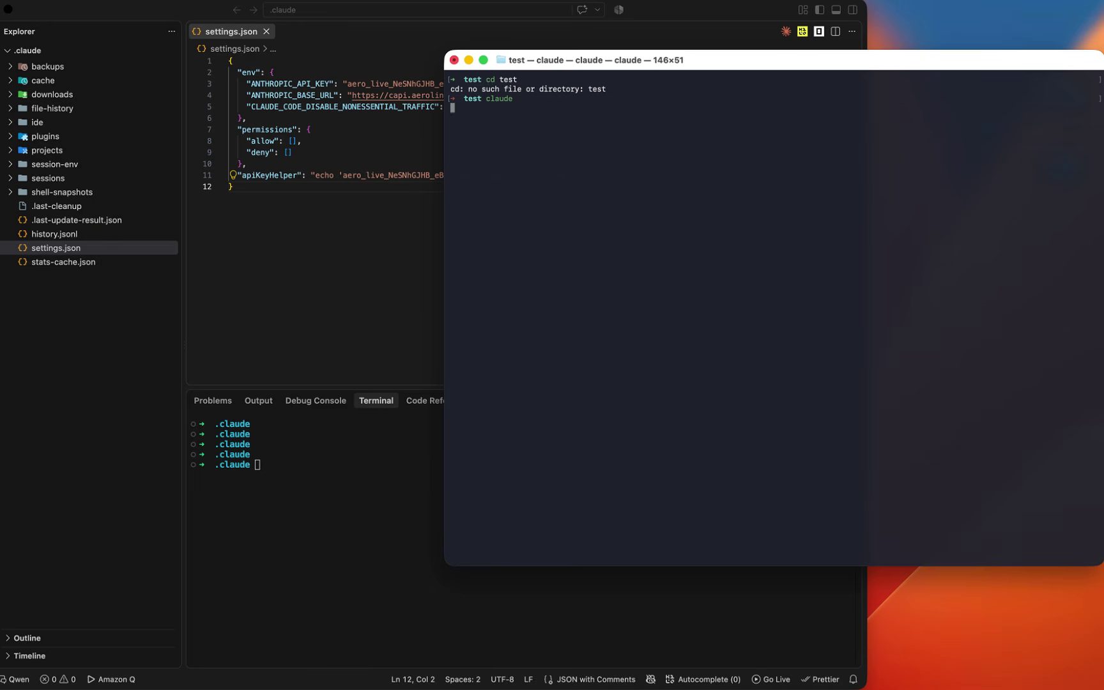
pyautogui.moveTo(465, 185); pyautogui.dragTo(556, 182)
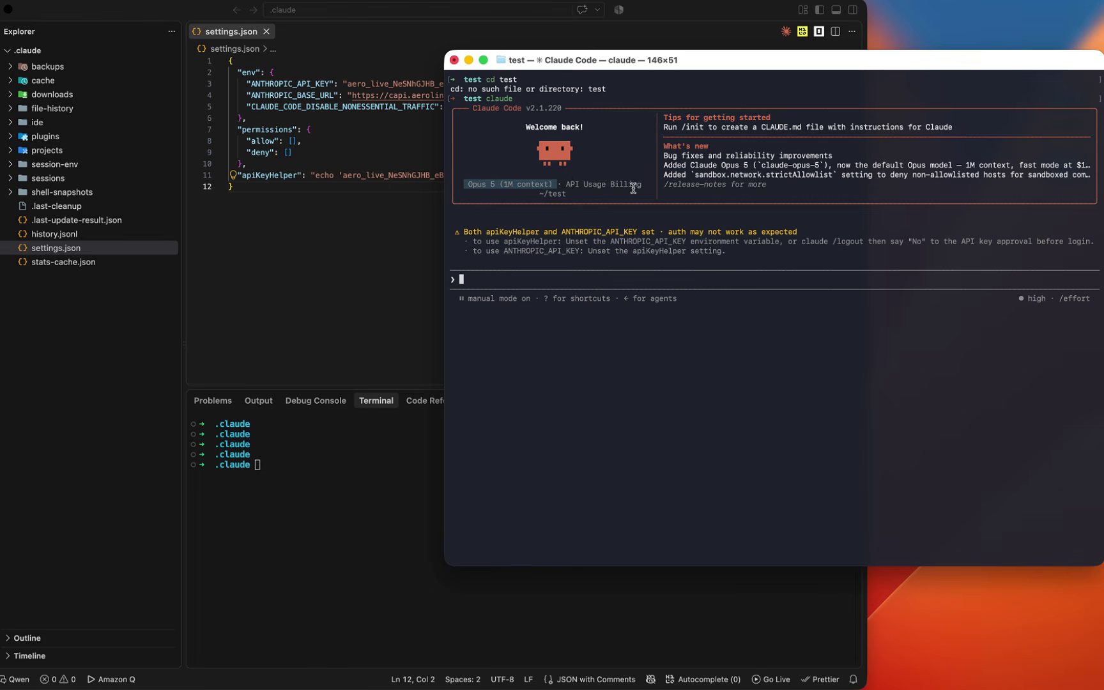
pyautogui.click(614, 372)
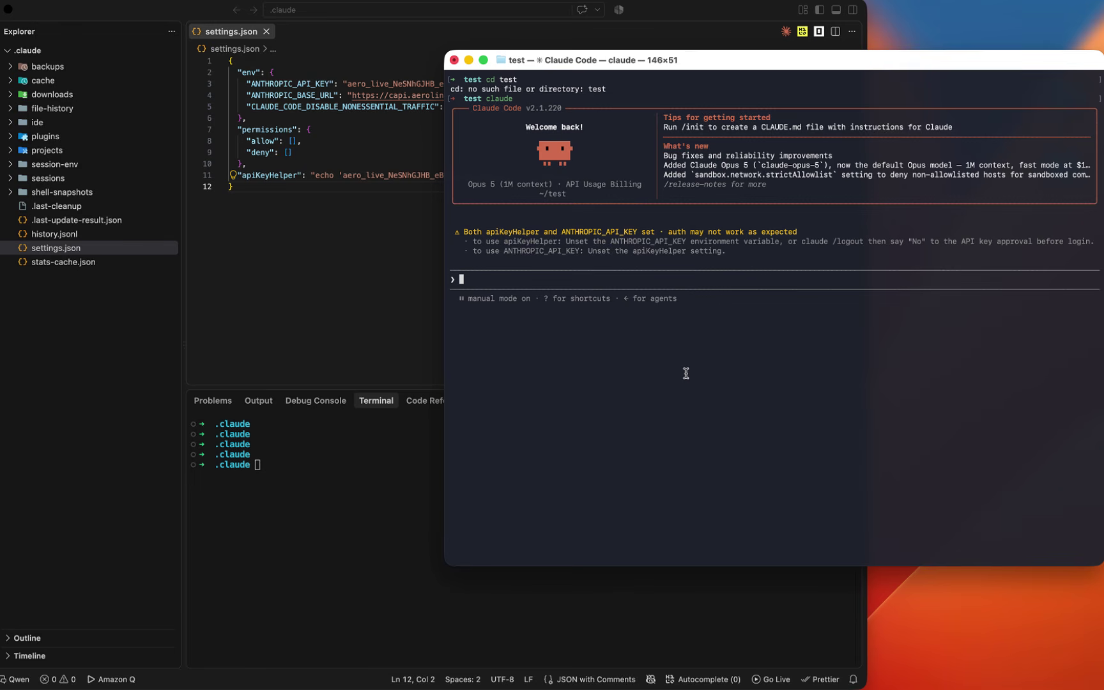
# Review the plan, activity and 5-hour and weekly rate limits on the Aerolink dashboard overview, and return to the Claude Code terminal
pyautogui.click(361, 276)
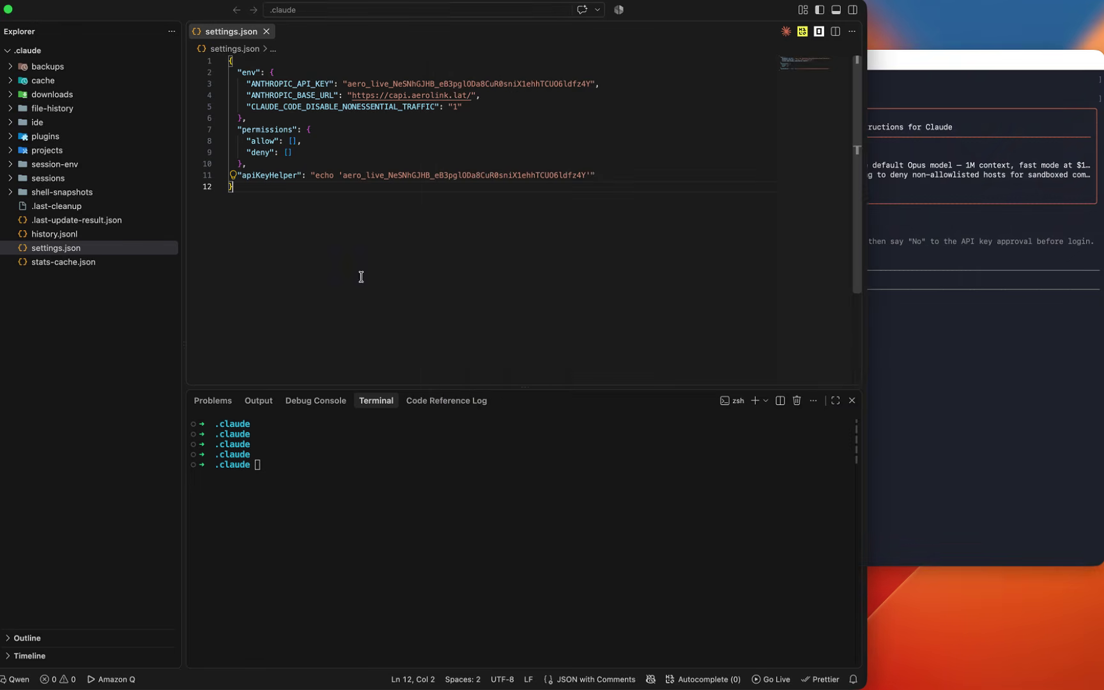
pyautogui.press('super+h')
pyautogui.click(384, 684)
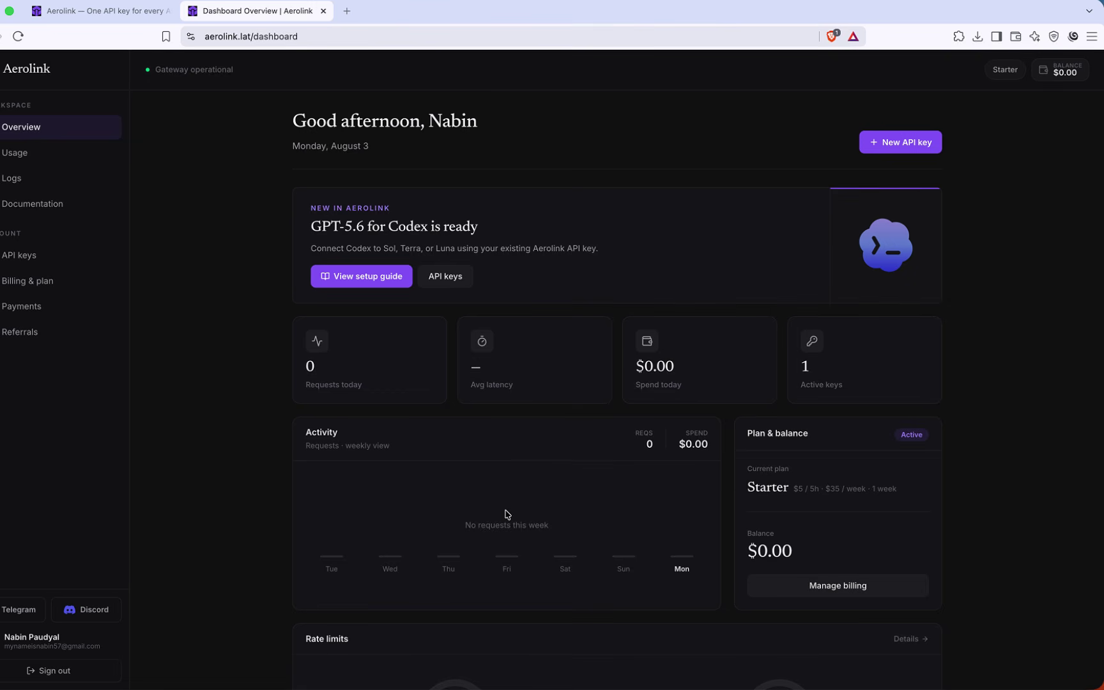
pyautogui.scroll(-3, 507, 515)
pyautogui.scroll(-4, 507, 514)
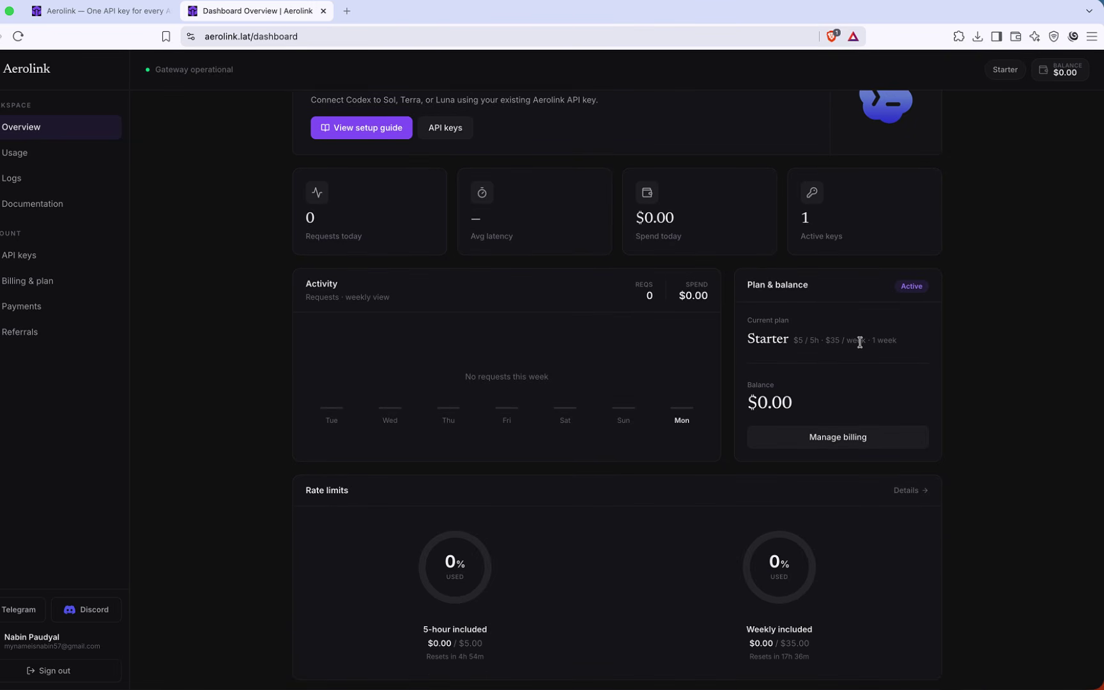
pyautogui.scroll(-1, 505, 604)
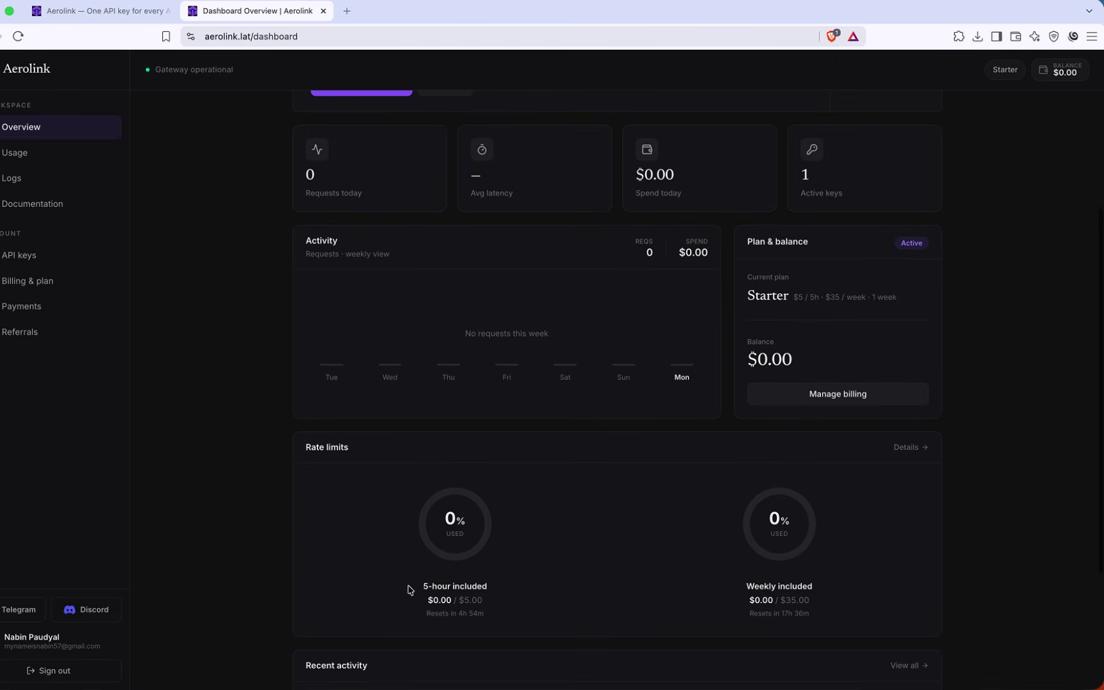
pyautogui.moveTo(413, 589); pyautogui.dragTo(509, 604)
pyautogui.click(545, 603)
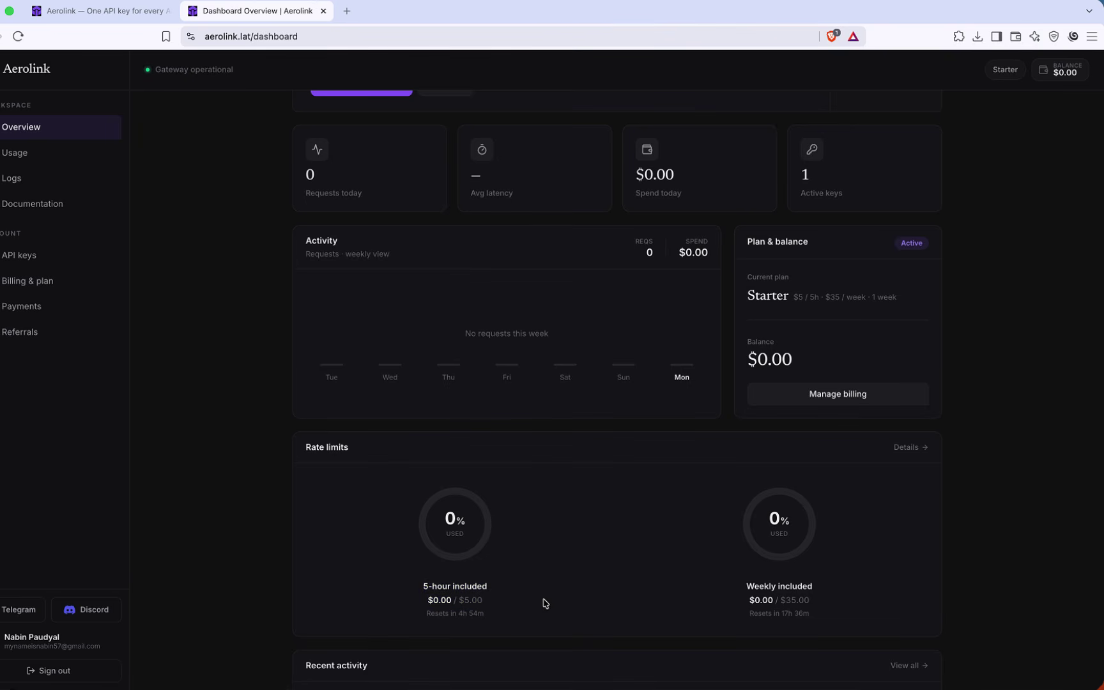
pyautogui.press('super+Tab')
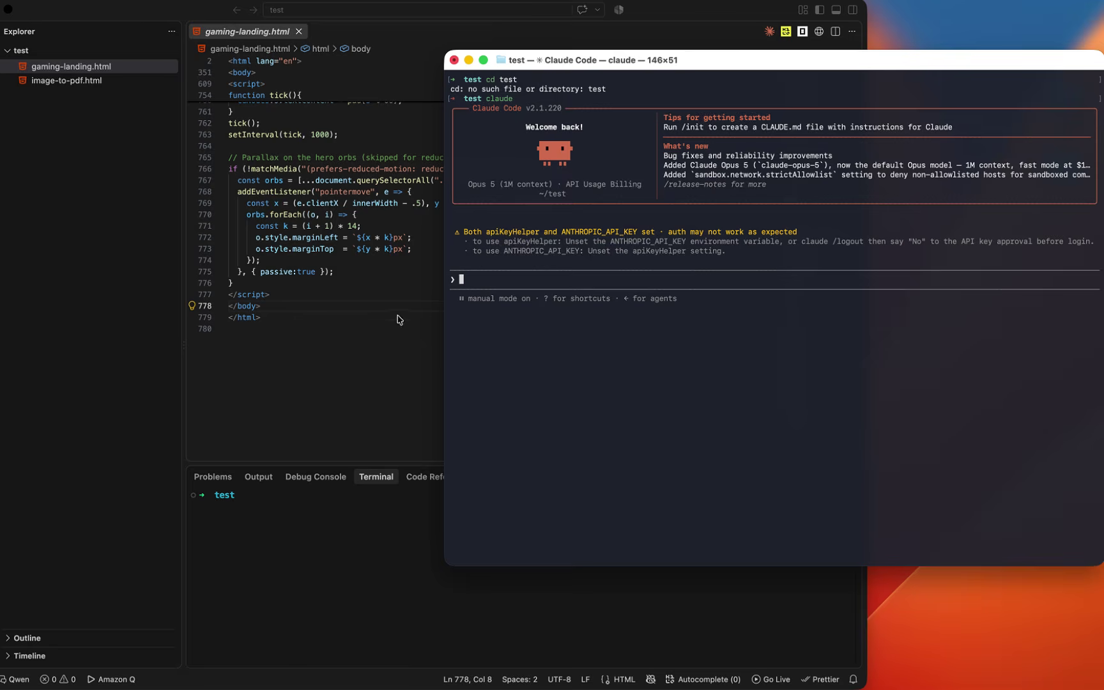
# Switch to the code editor, start the live server from the test project, and open gaming-landing.html in the browser
pyautogui.click(380, 307)
pyautogui.scroll(10, 380, 307)
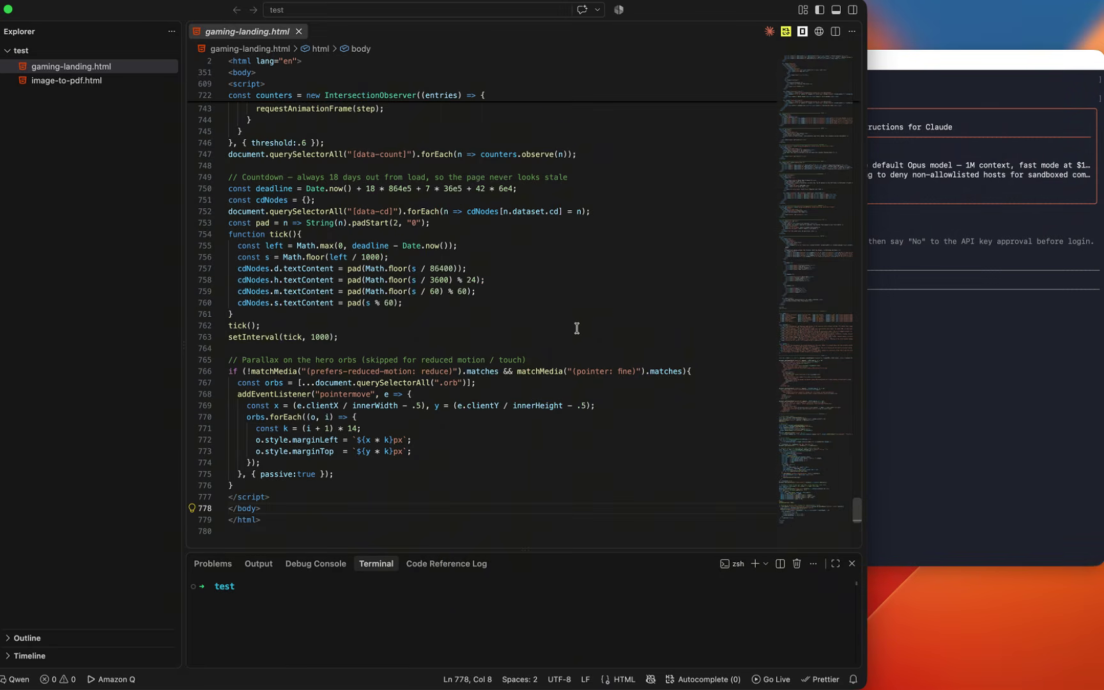
pyautogui.scroll(20, 577, 328)
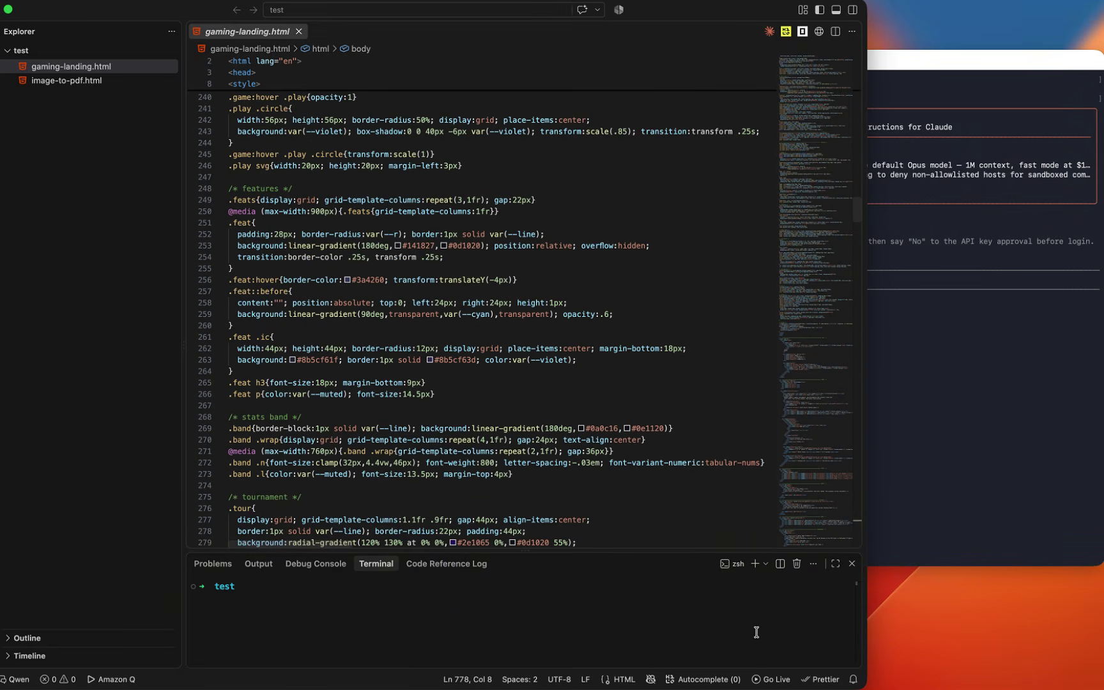
pyautogui.click(776, 680)
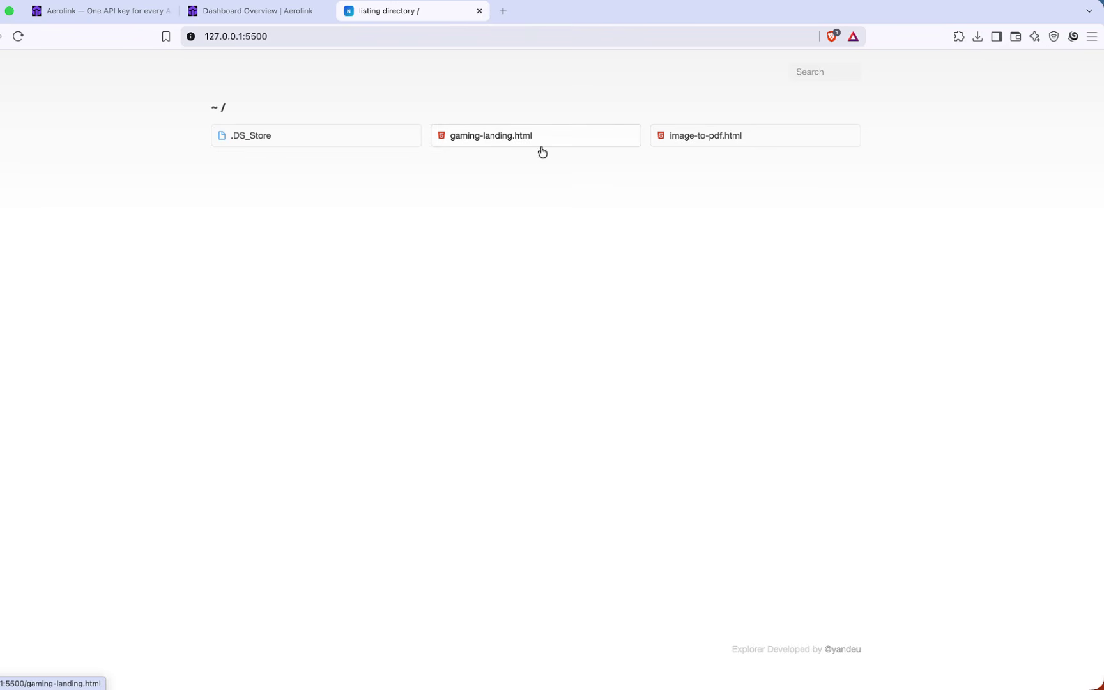
pyautogui.click(490, 138)
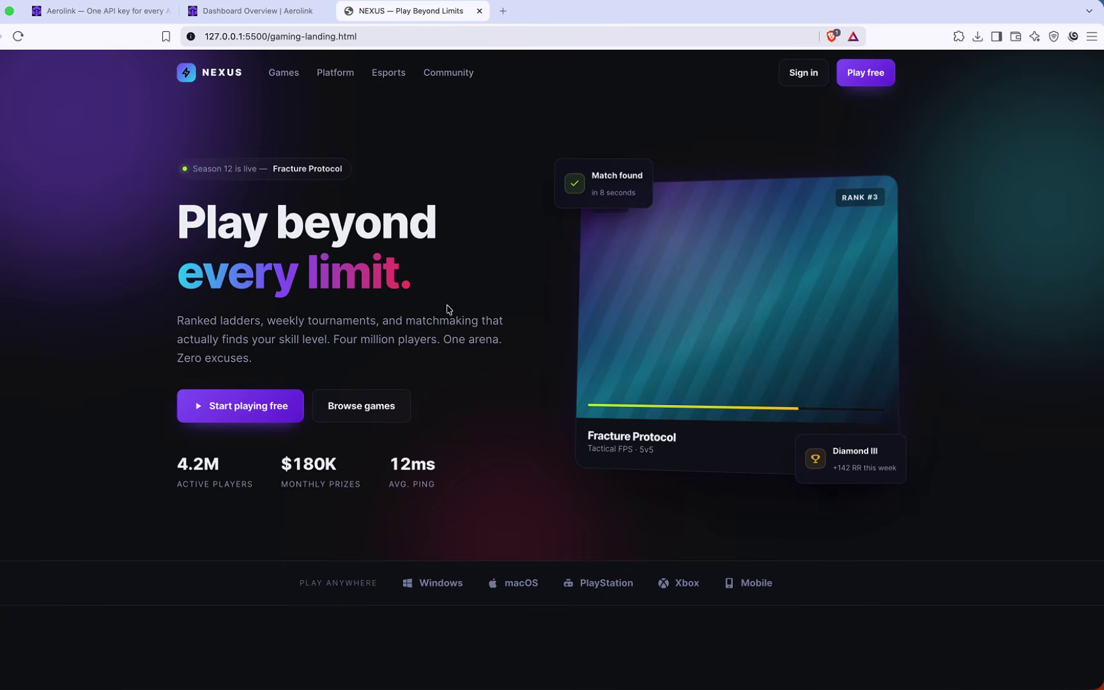
# Review the NEXUS gaming landing page from the hero section down to the footer and return to its start
pyautogui.scroll(-4, 477, 382)
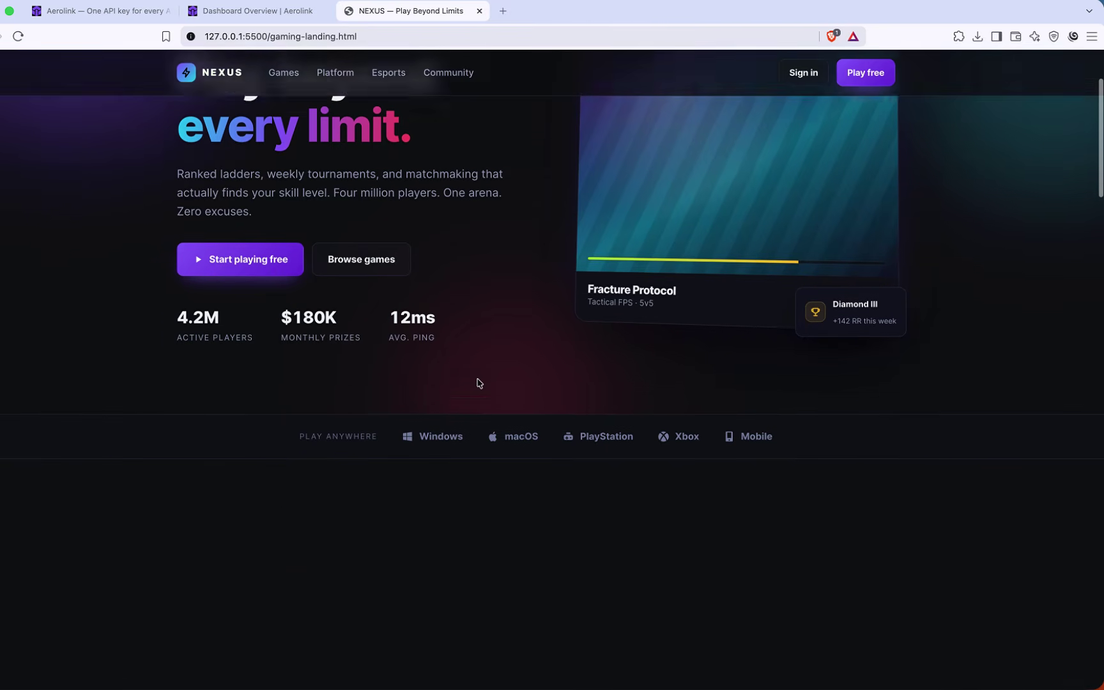
pyautogui.scroll(-10, 480, 383)
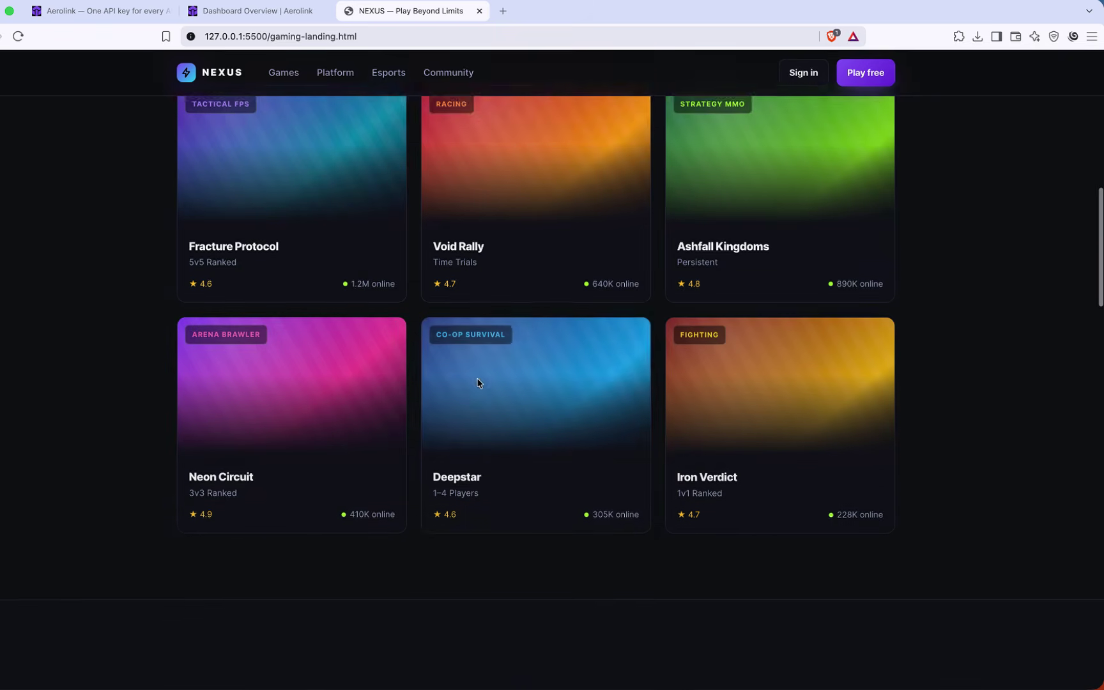
pyautogui.scroll(-8, 478, 382)
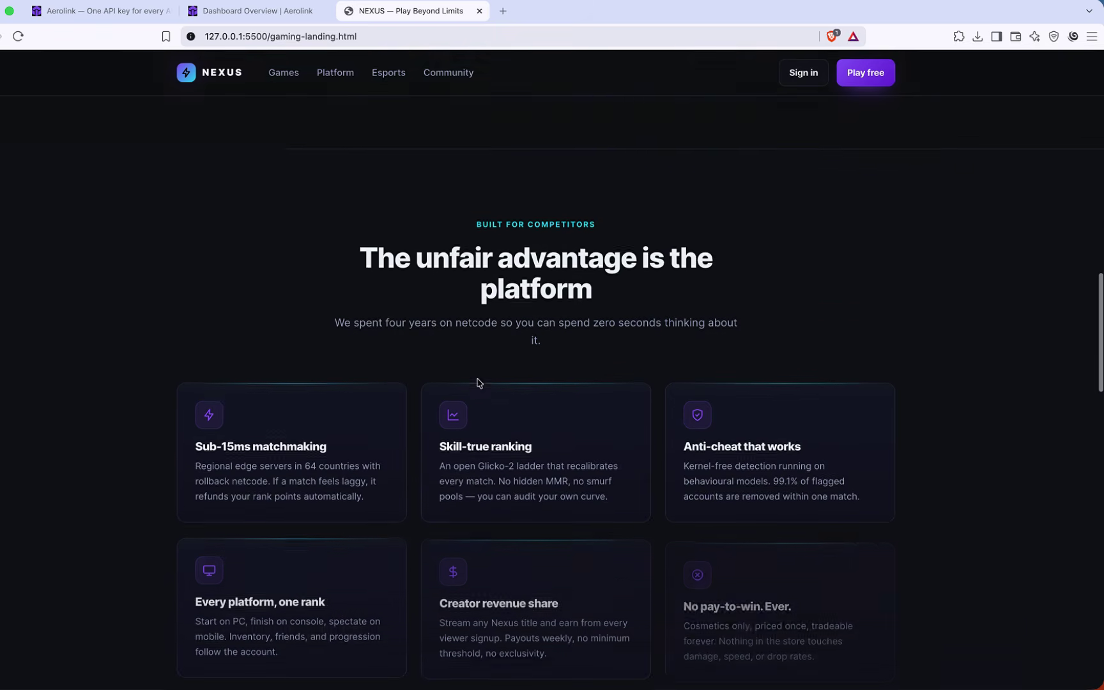
pyautogui.scroll(-15, 478, 382)
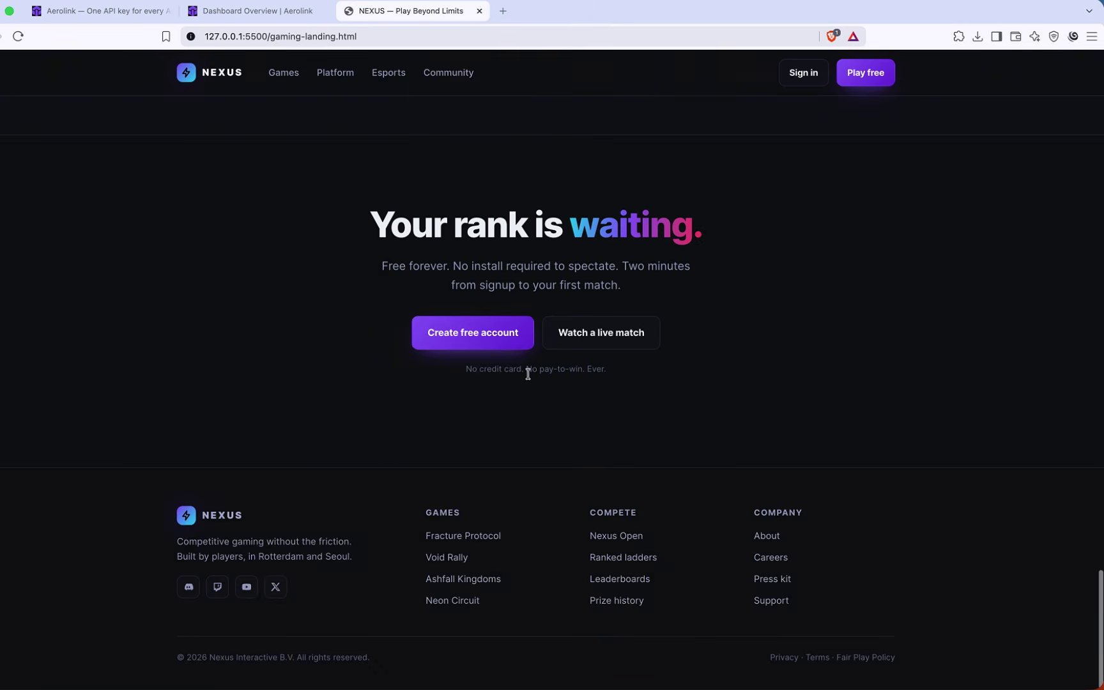
pyautogui.scroll(20, 527, 374)
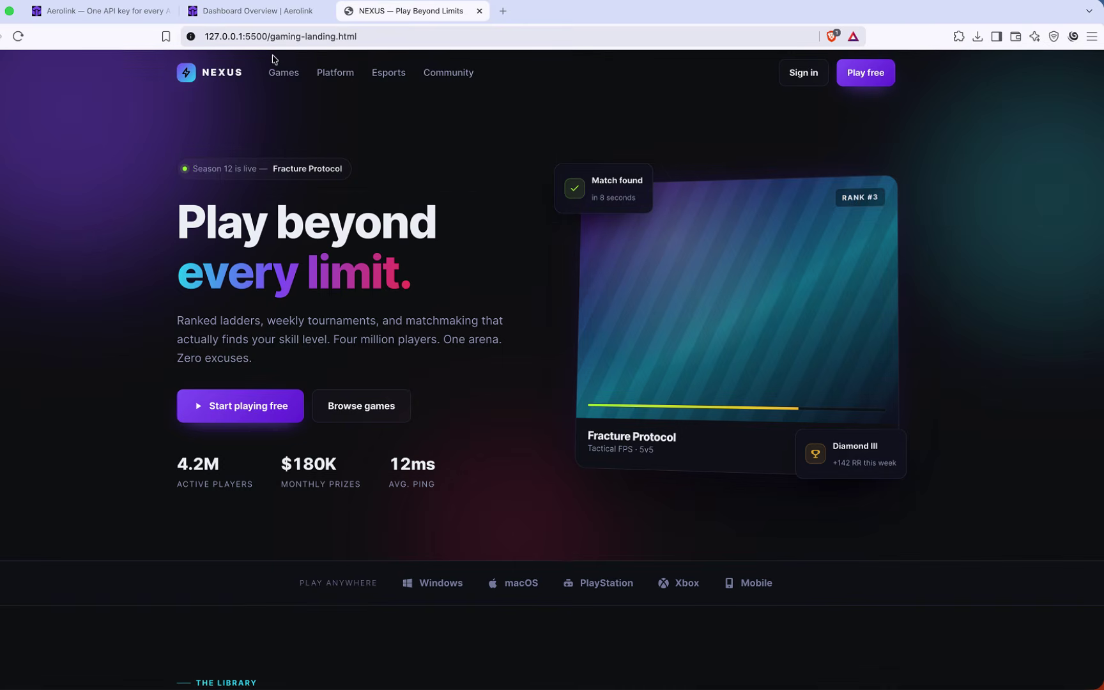
# Test the page's Games, Platform, Esports and Community navigation links
pyautogui.click(285, 74)
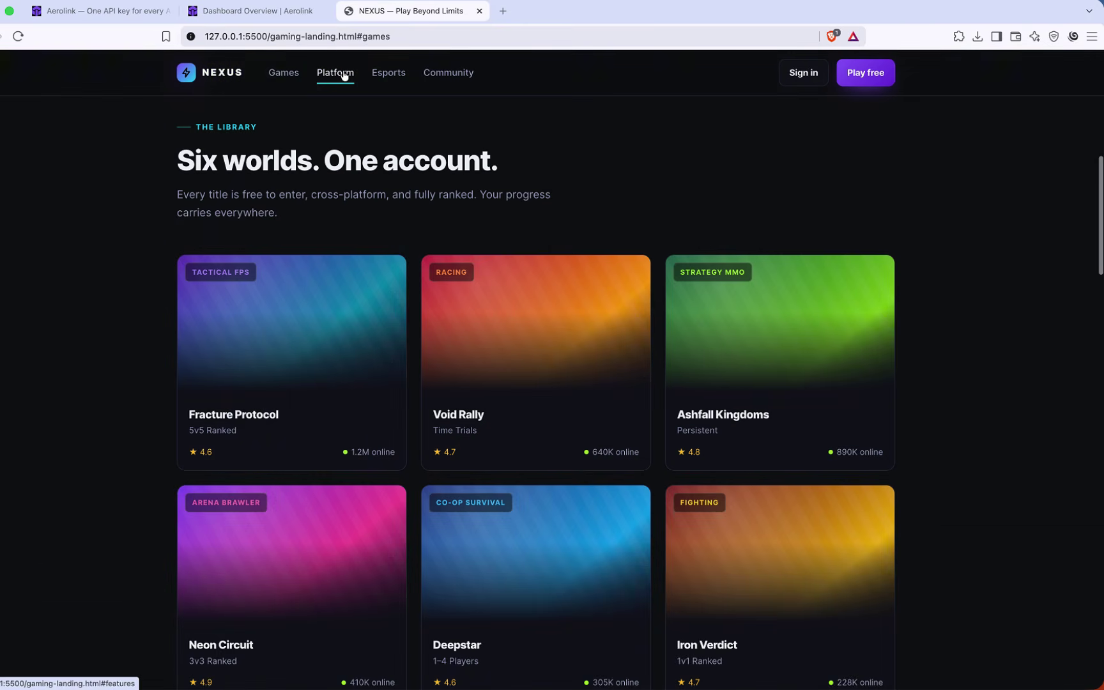
pyautogui.click(333, 76)
pyautogui.click(376, 75)
pyautogui.click(448, 72)
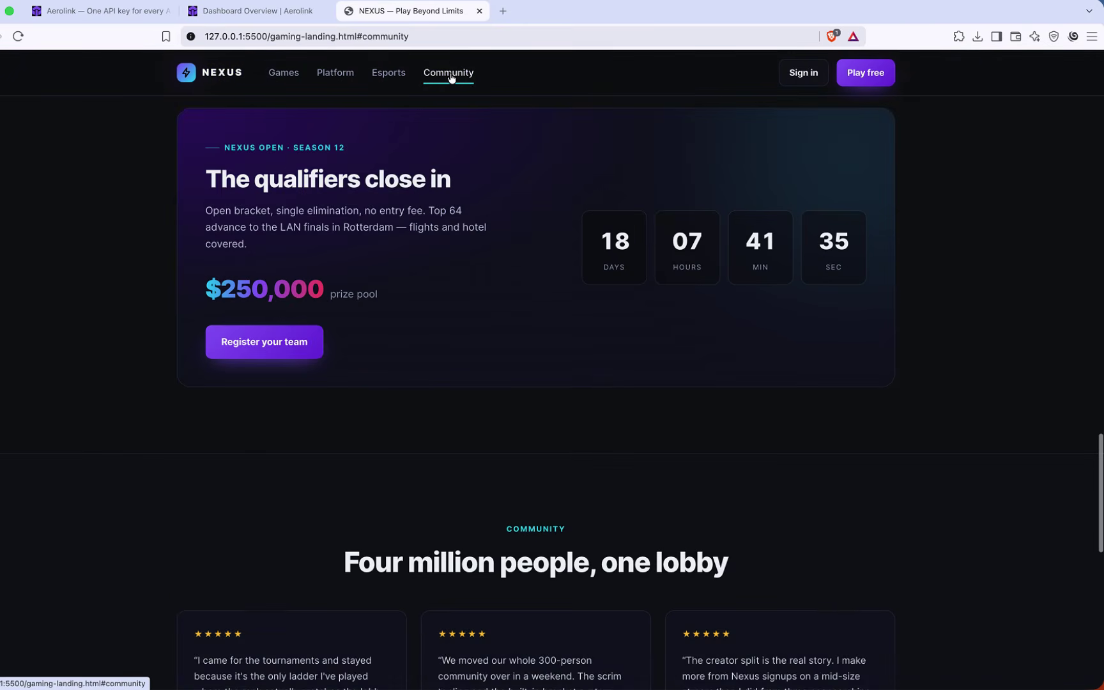
pyautogui.scroll(20, 484, 287)
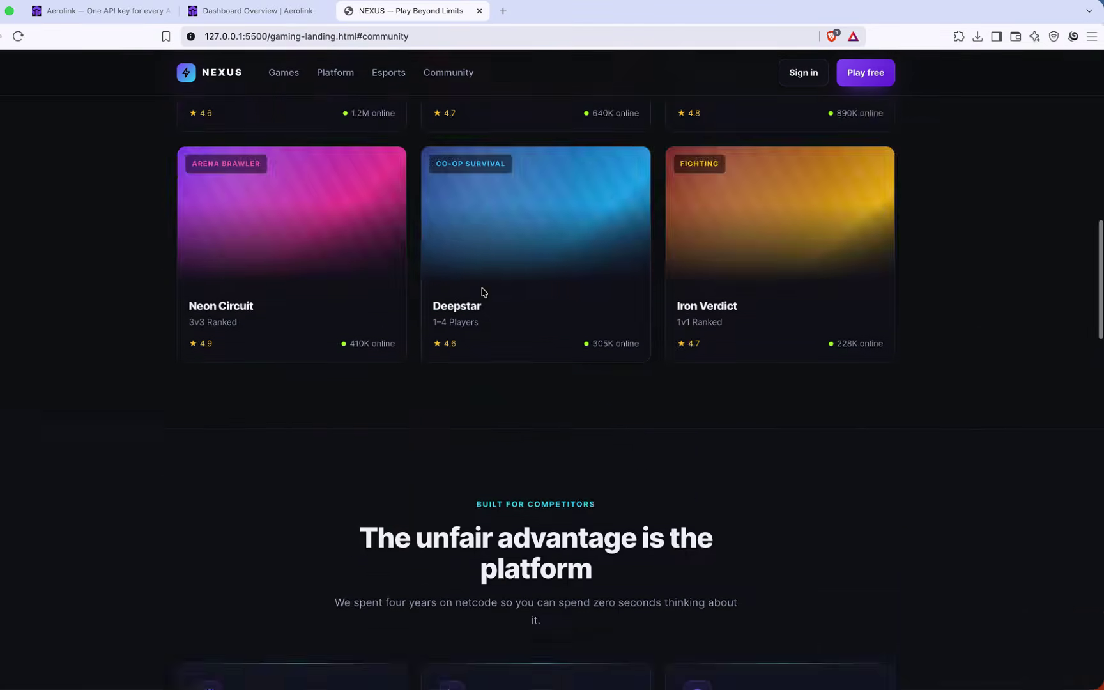
# Return to the code editor and open image-to-pdf.html to look over its code
pyautogui.press('super+Tab')
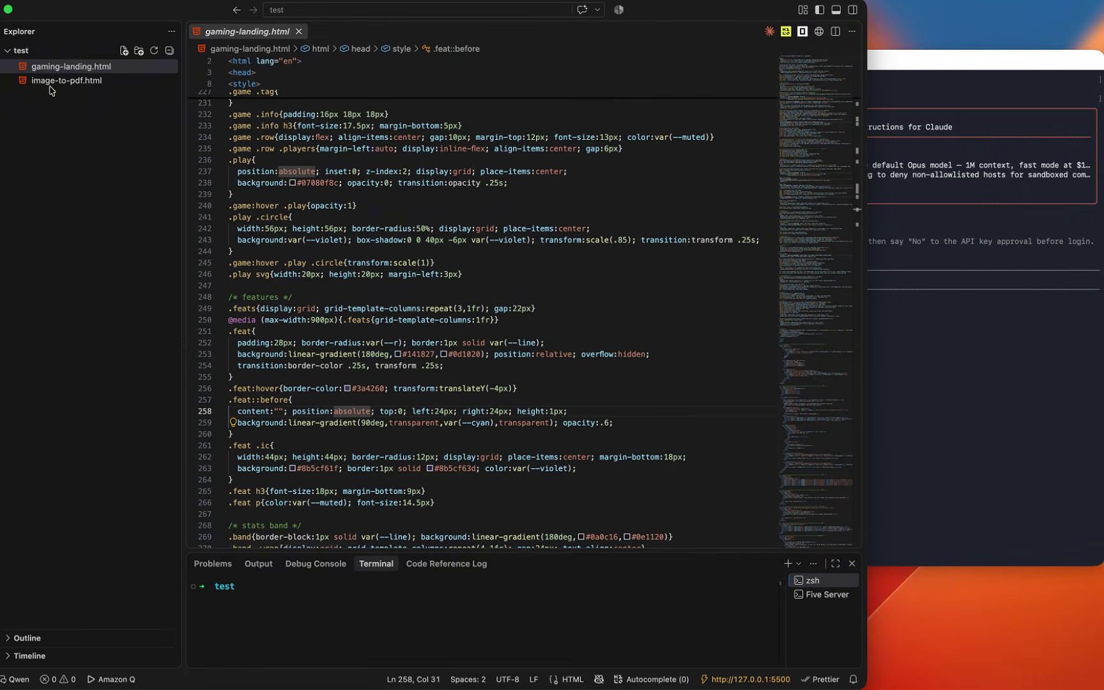
pyautogui.click(51, 85)
pyautogui.scroll(3, 400, 232)
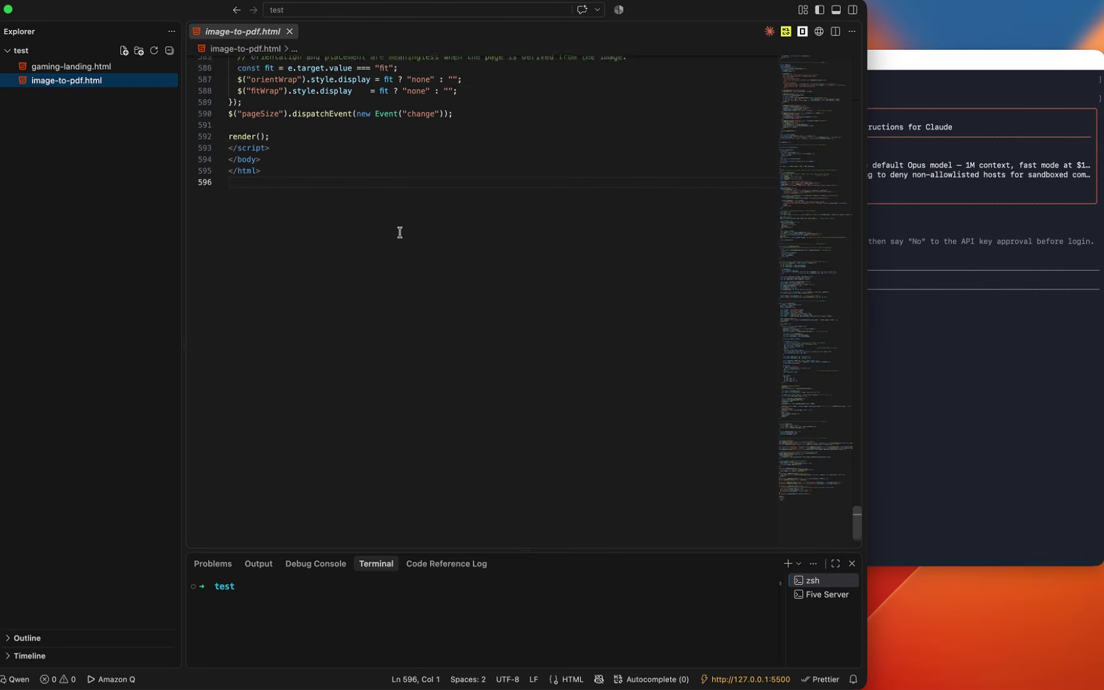
pyautogui.scroll(3, 399, 232)
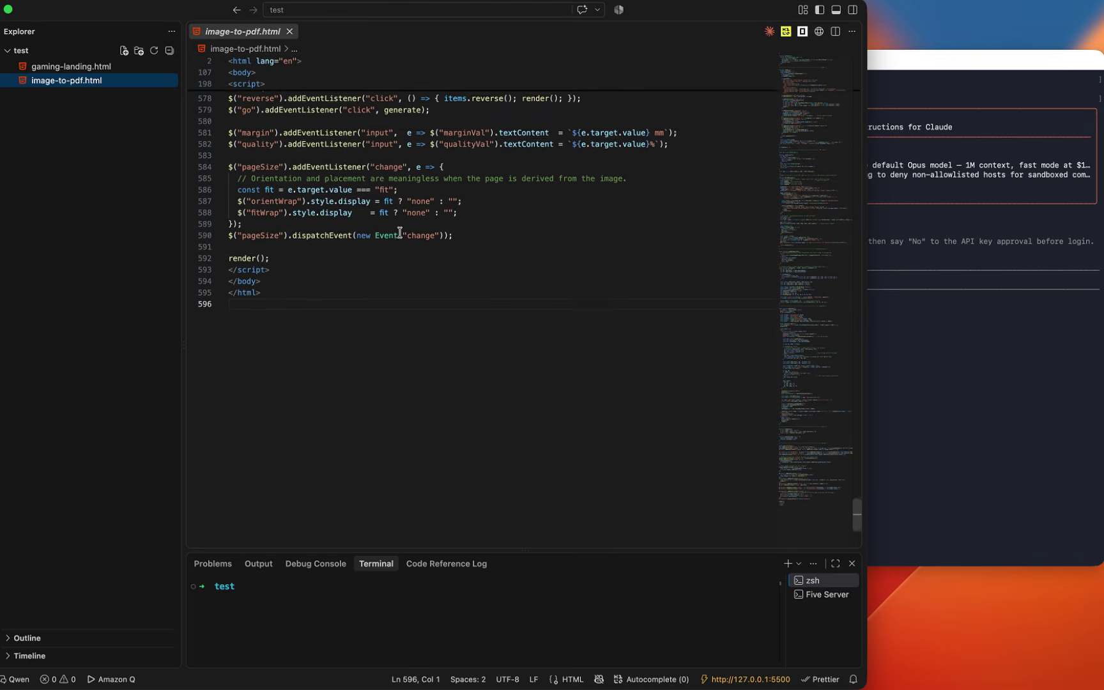
# Ask Claude Code in the terminal to build a fully functional image compression web app in a single HTML file, and approve creating image-compressor.html
pyautogui.click(976, 326)
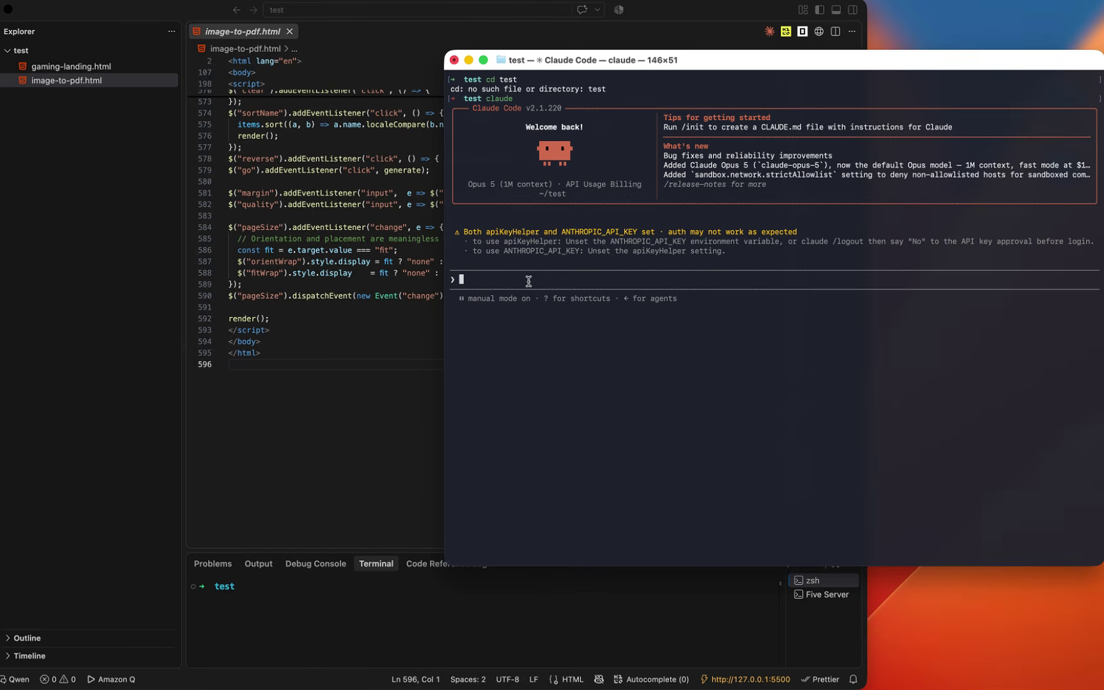
pyautogui.write('can you build a fully function image compression web app in single html file')
pyautogui.press('Return')
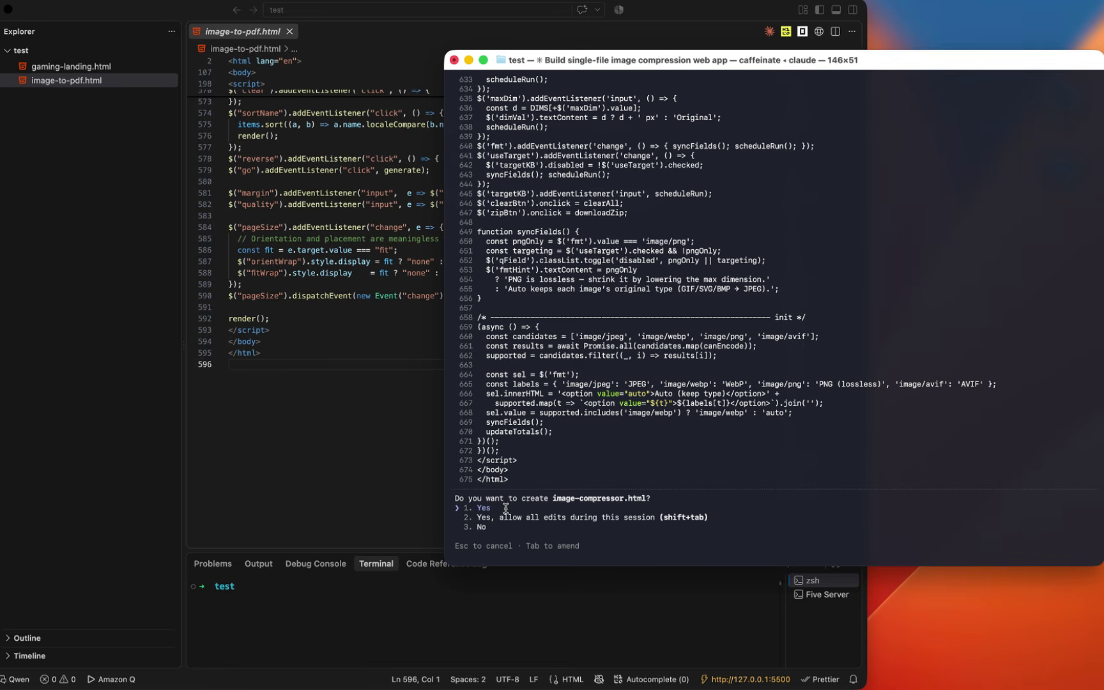
pyautogui.press('Return')
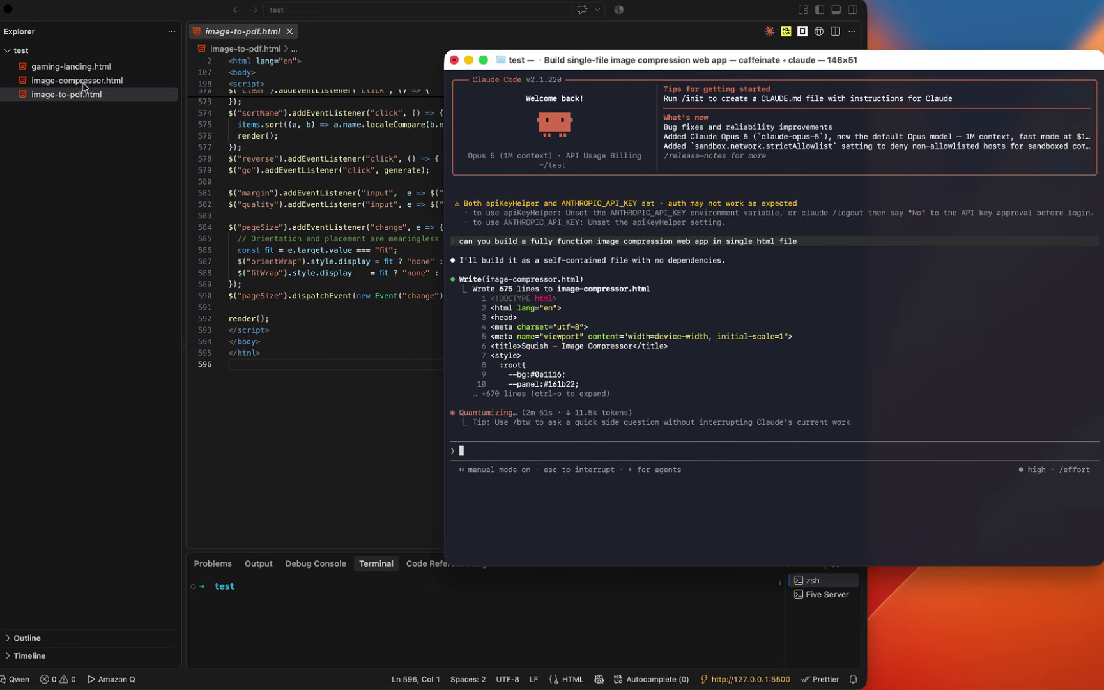
# Open image-compressor.html in the code editor, and load it in the browser through the live server
pyautogui.click(75, 80)
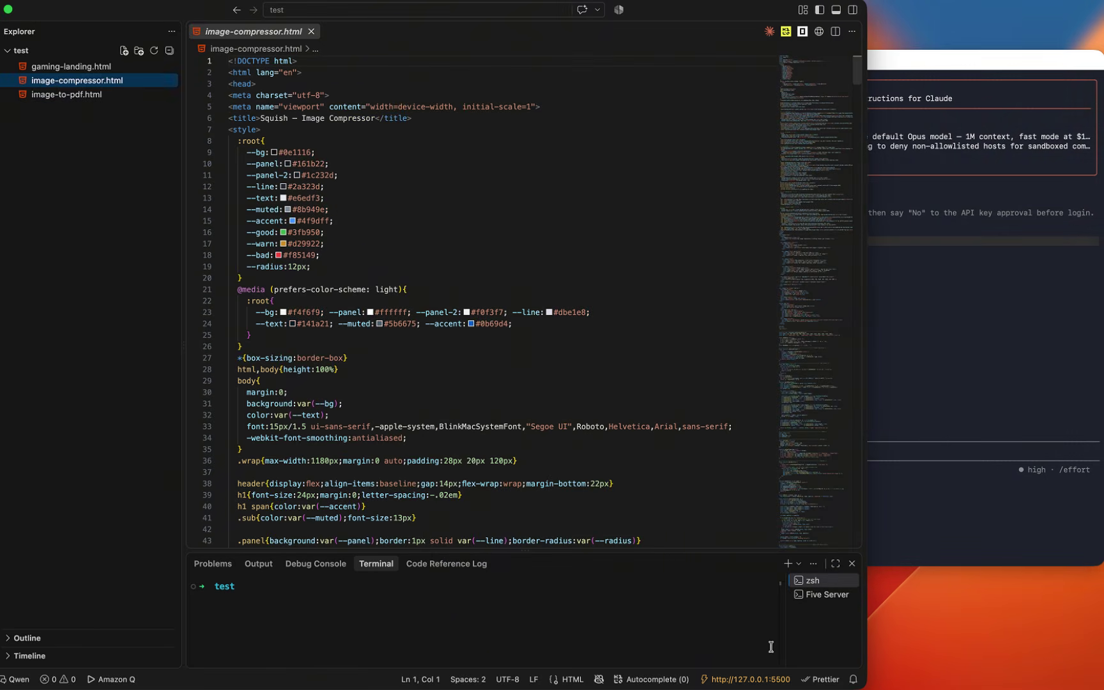
pyautogui.click(757, 679)
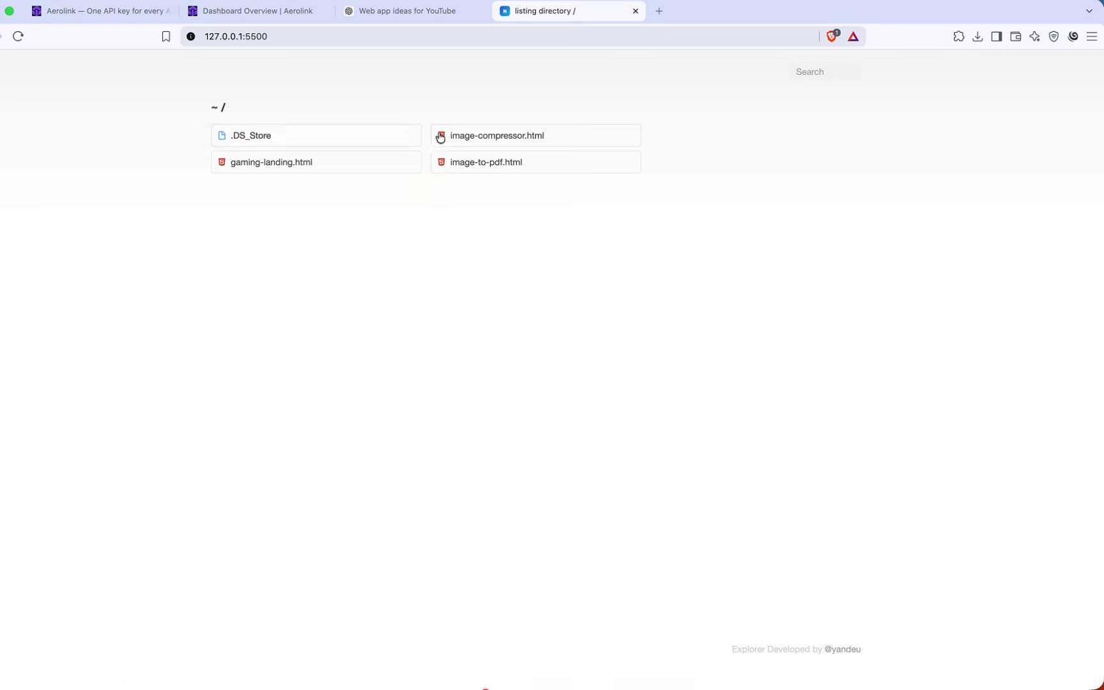
pyautogui.click(511, 137)
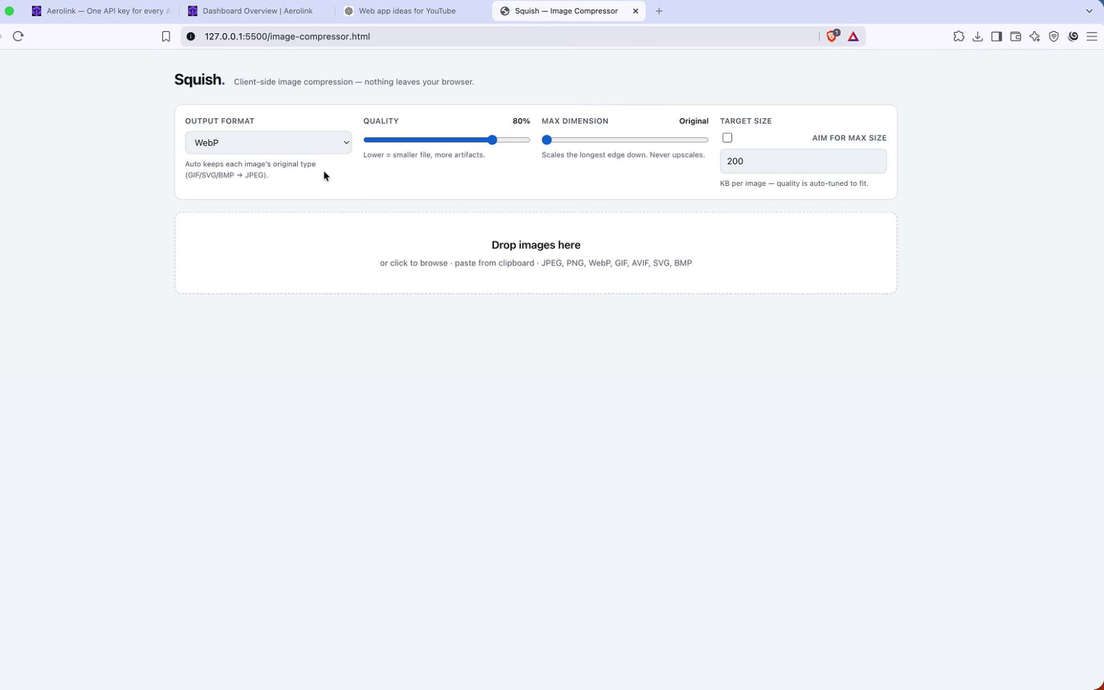
# Set the compressor's output format to PNG (lossless) and upload profile.jpeg from the Downloads folder
pyautogui.click(316, 144)
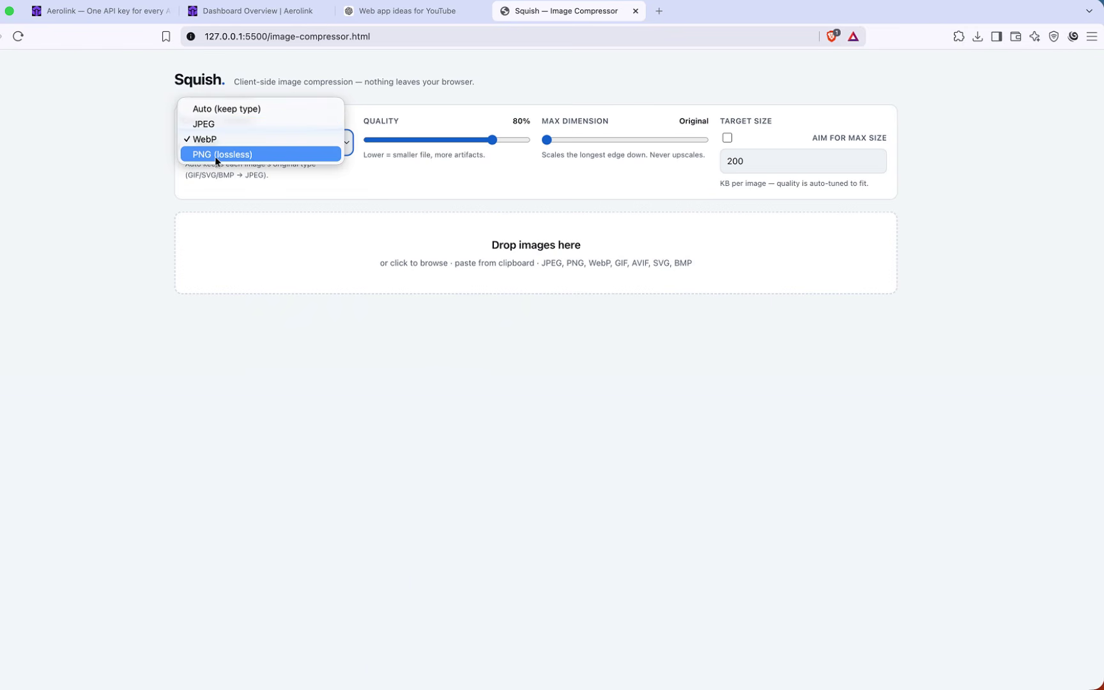
pyautogui.click(264, 162)
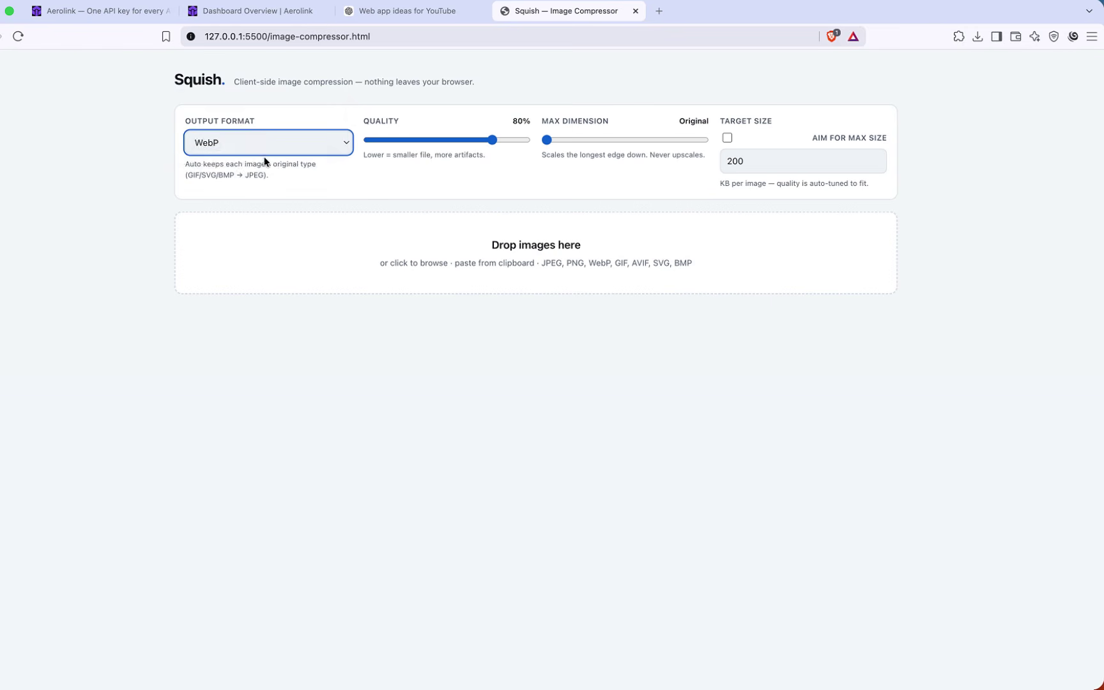
pyautogui.click(537, 249)
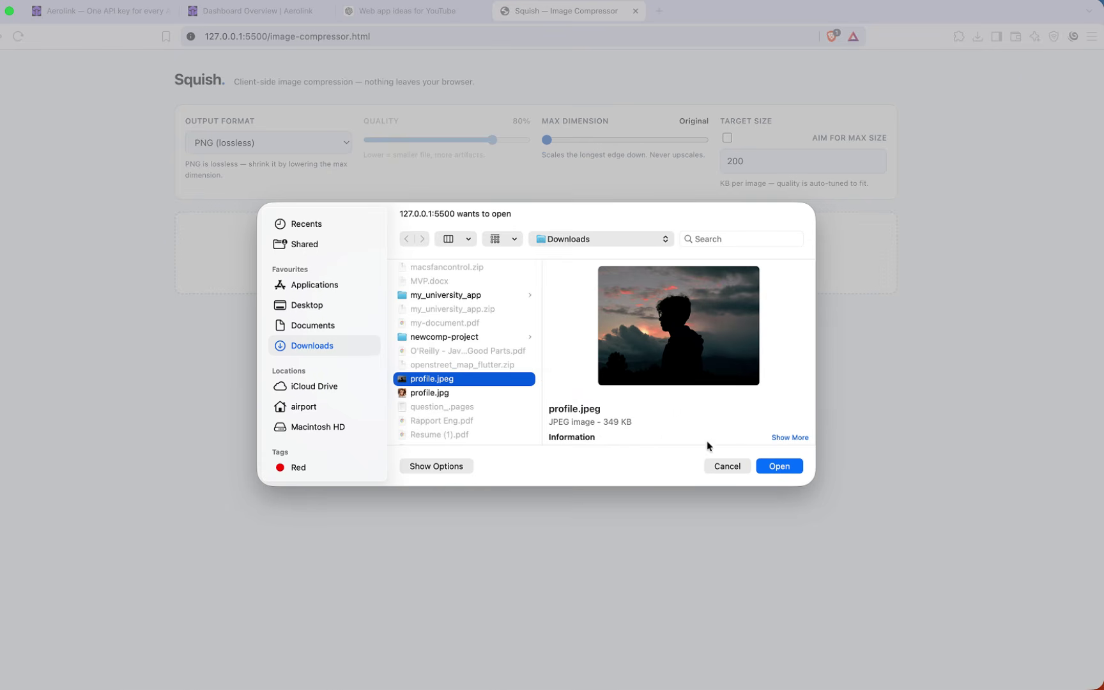
pyautogui.click(777, 467)
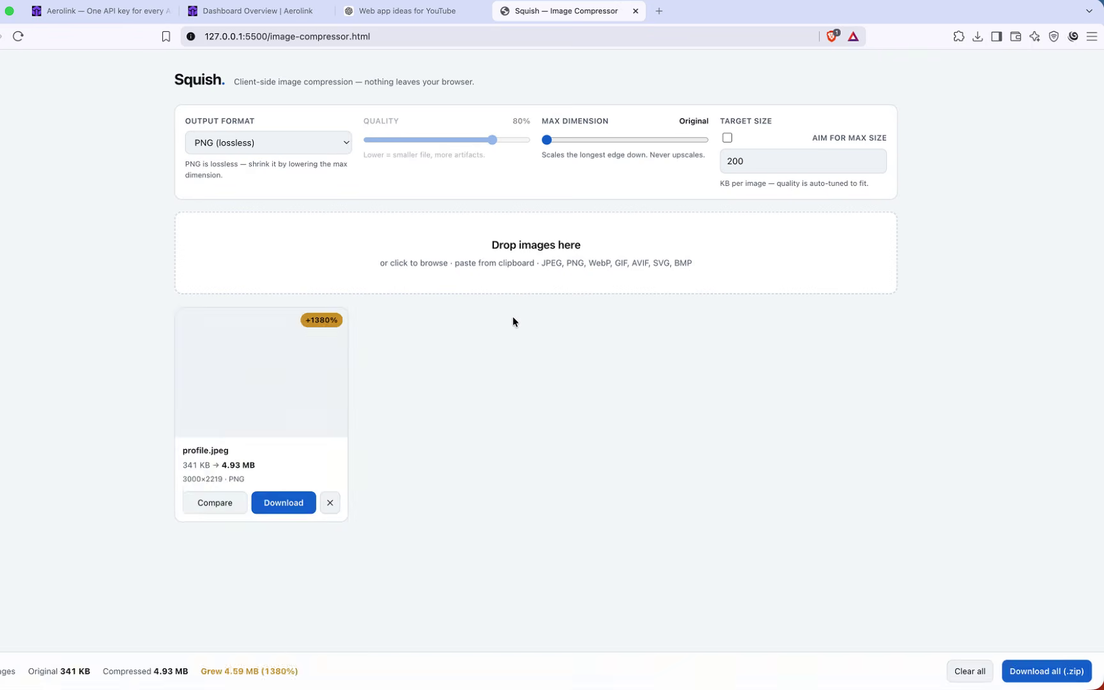
# Set the output format to JPEG with 48% quality and a max dimension of 1024 px
pyautogui.press('Tab')
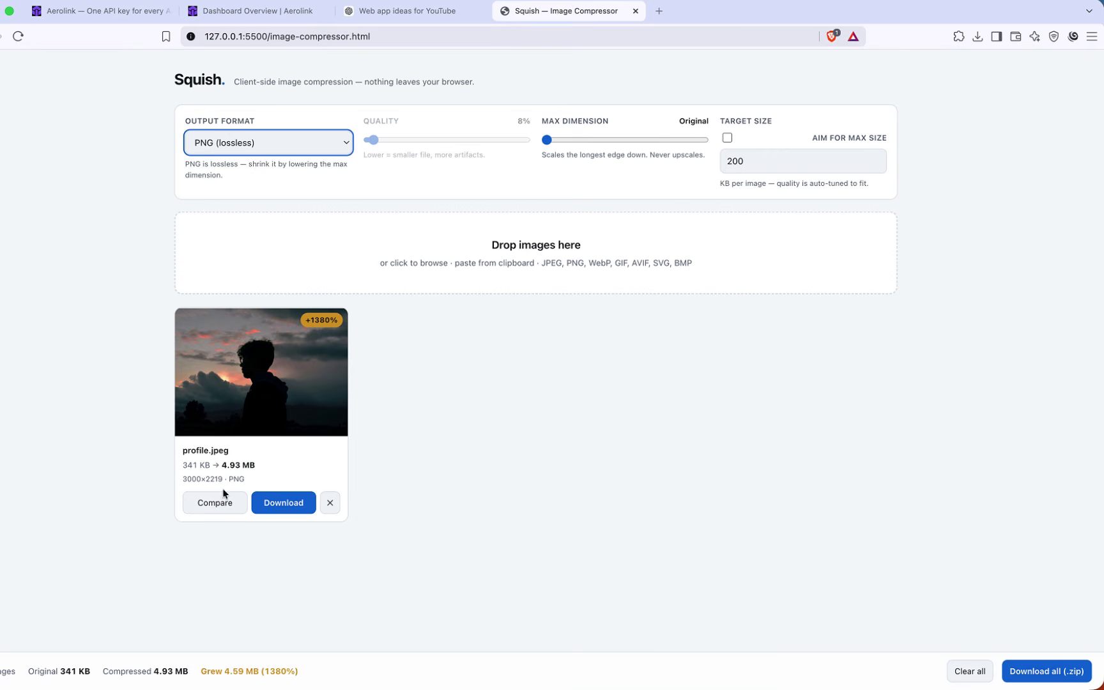
pyautogui.click(264, 139)
pyautogui.click(222, 110)
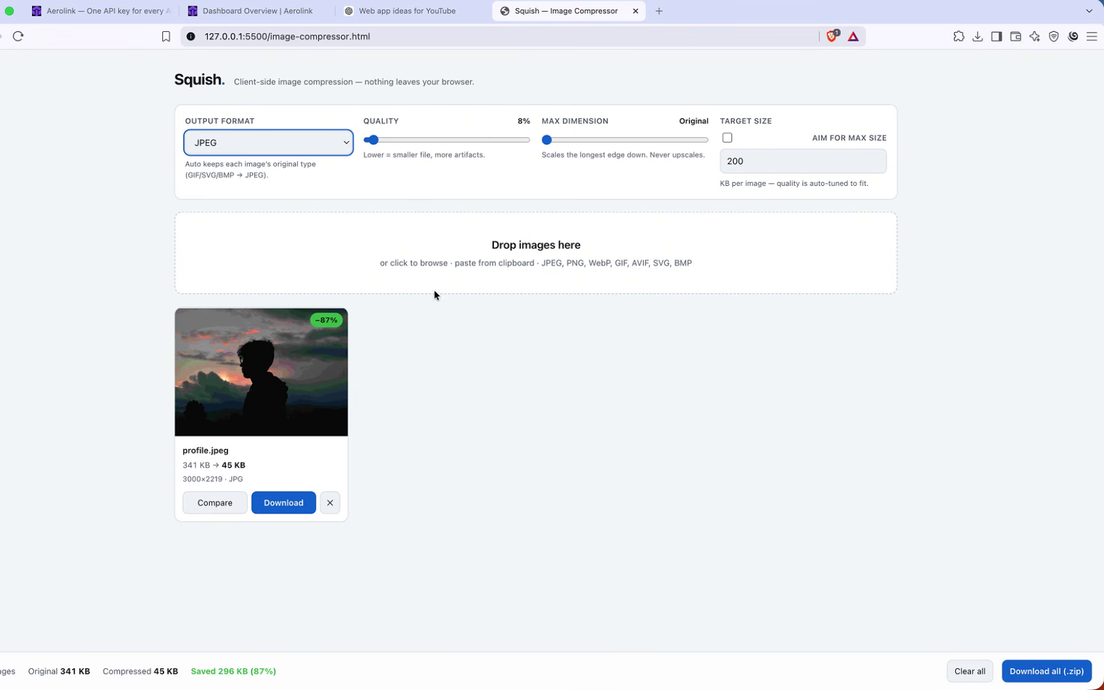
pyautogui.click(370, 141)
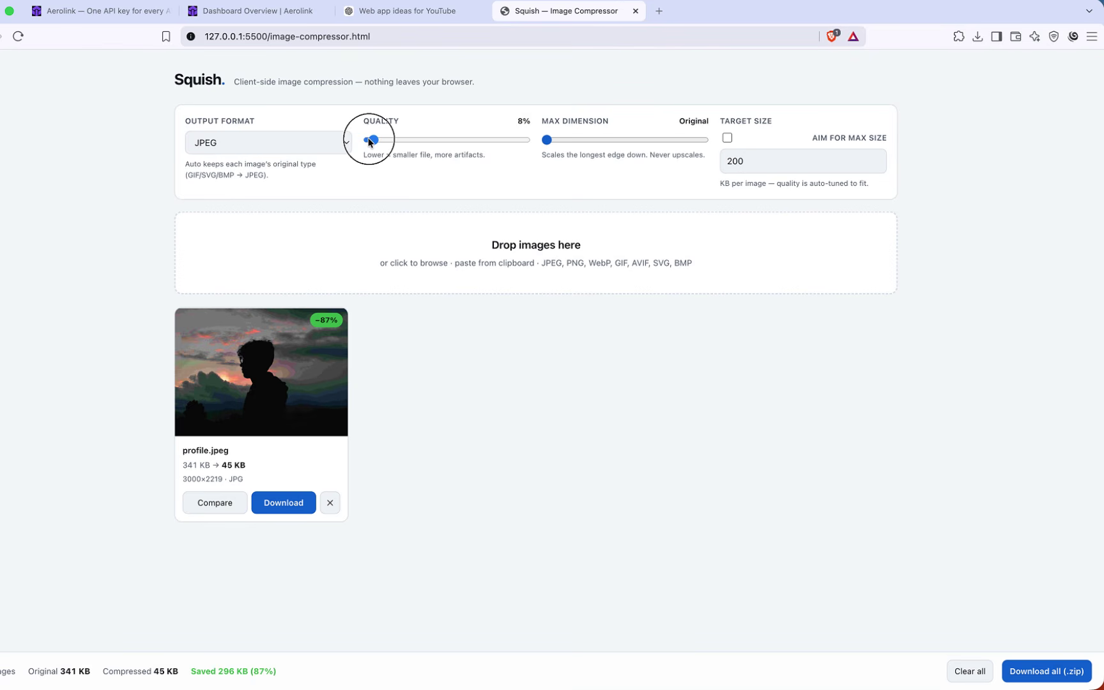
pyautogui.moveTo(369, 142); pyautogui.dragTo(441, 139)
pyautogui.moveTo(547, 140); pyautogui.dragTo(615, 141)
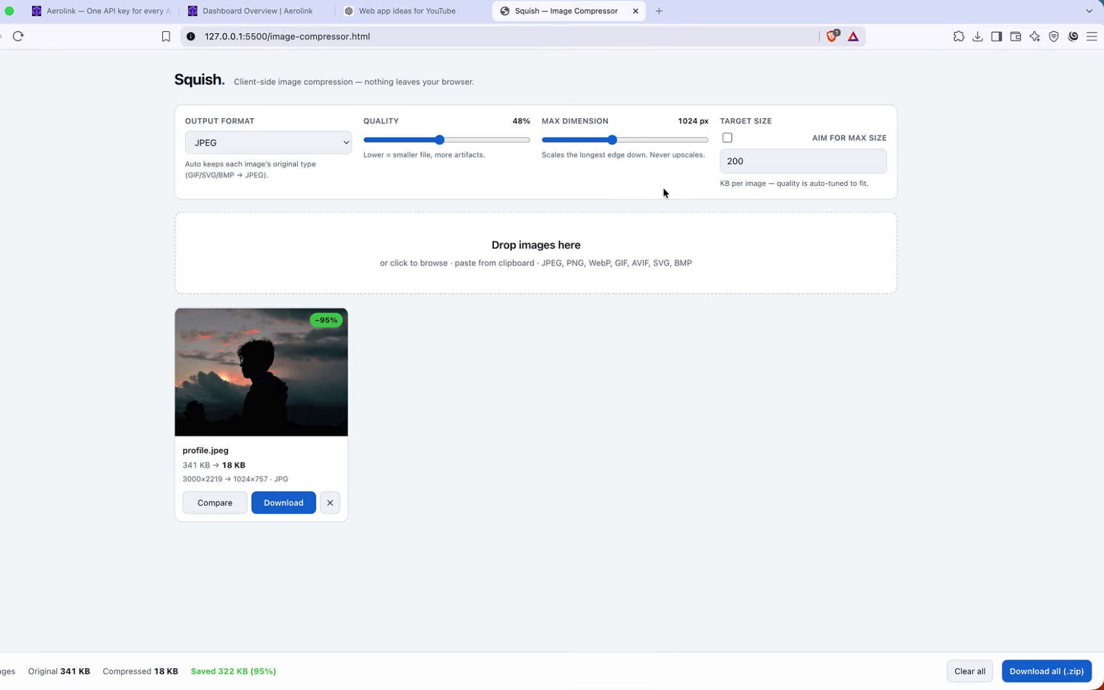
# Enable the 200 KB target size and download the compressed profile.jpeg
pyautogui.click(726, 138)
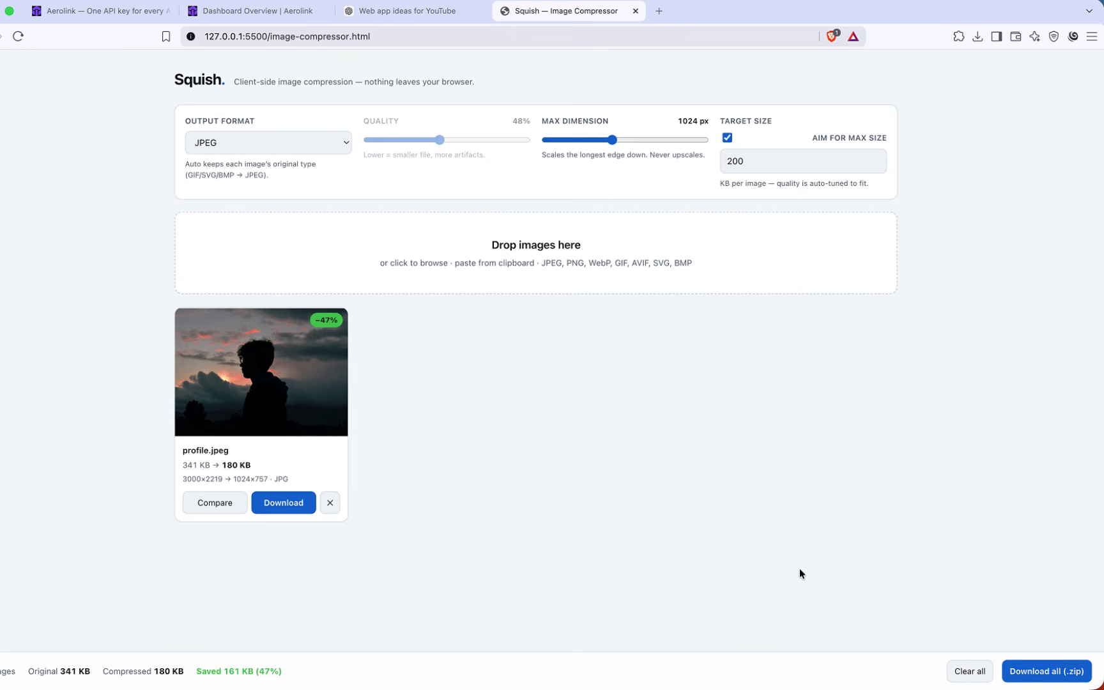
pyautogui.click(276, 504)
pyautogui.press('Return')
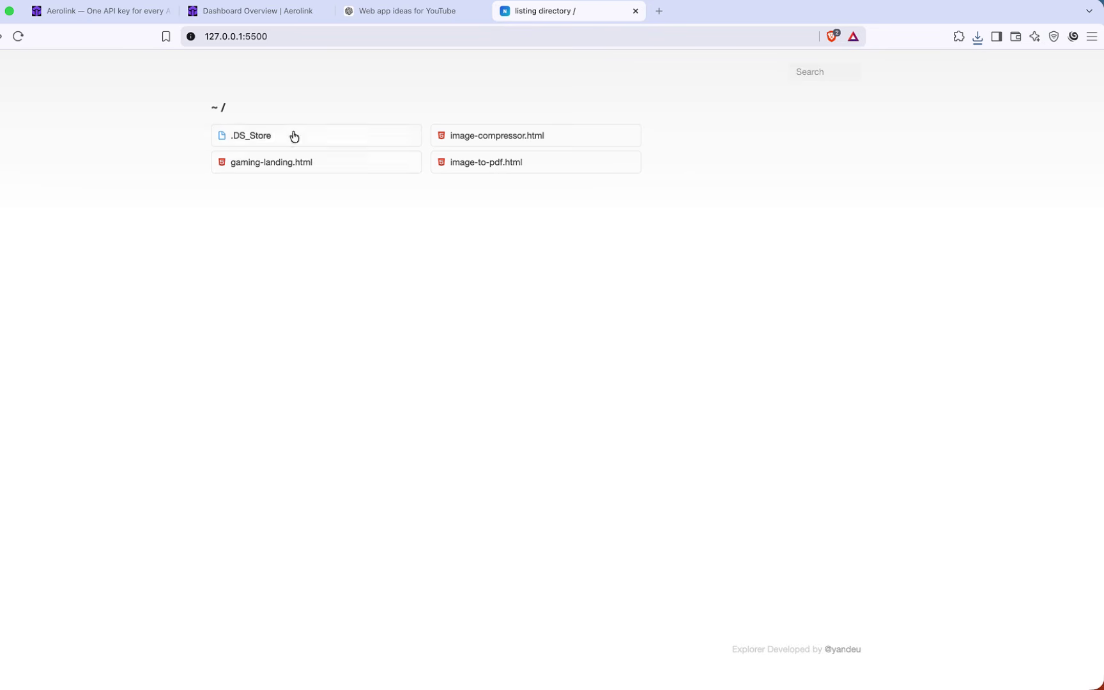
# Open image-to-pdf.html from the directory listing and add ai book.jpg, profile (1).jpg, profile.jpeg and profile.jpg from the Downloads folder
pyautogui.click(481, 141)
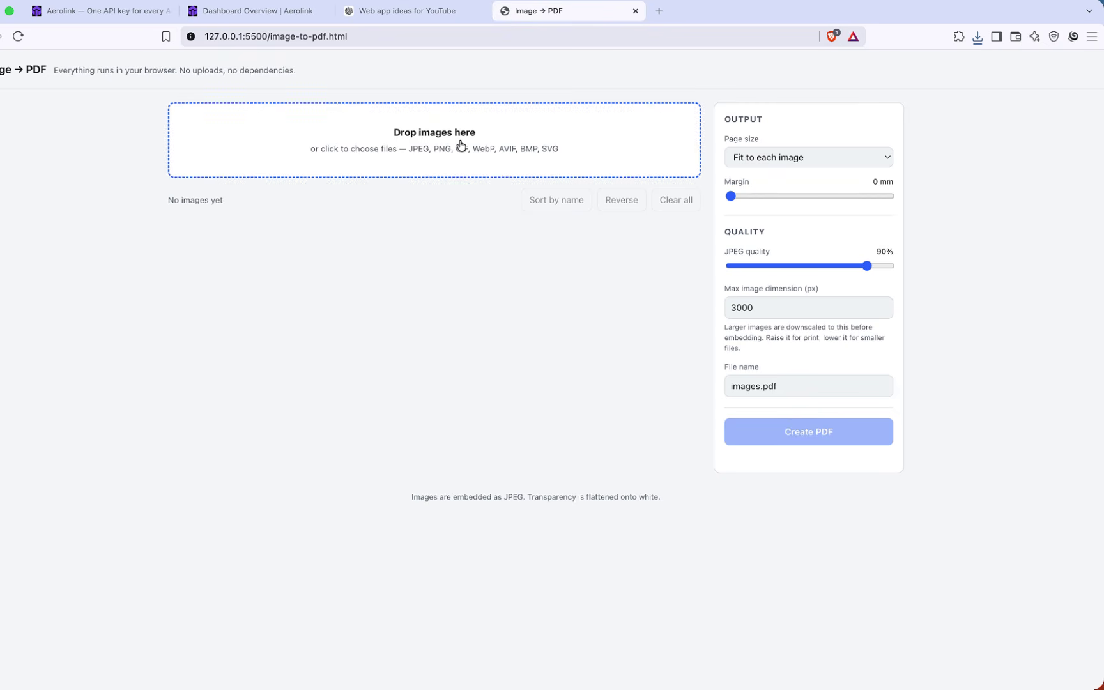
pyautogui.click(461, 146)
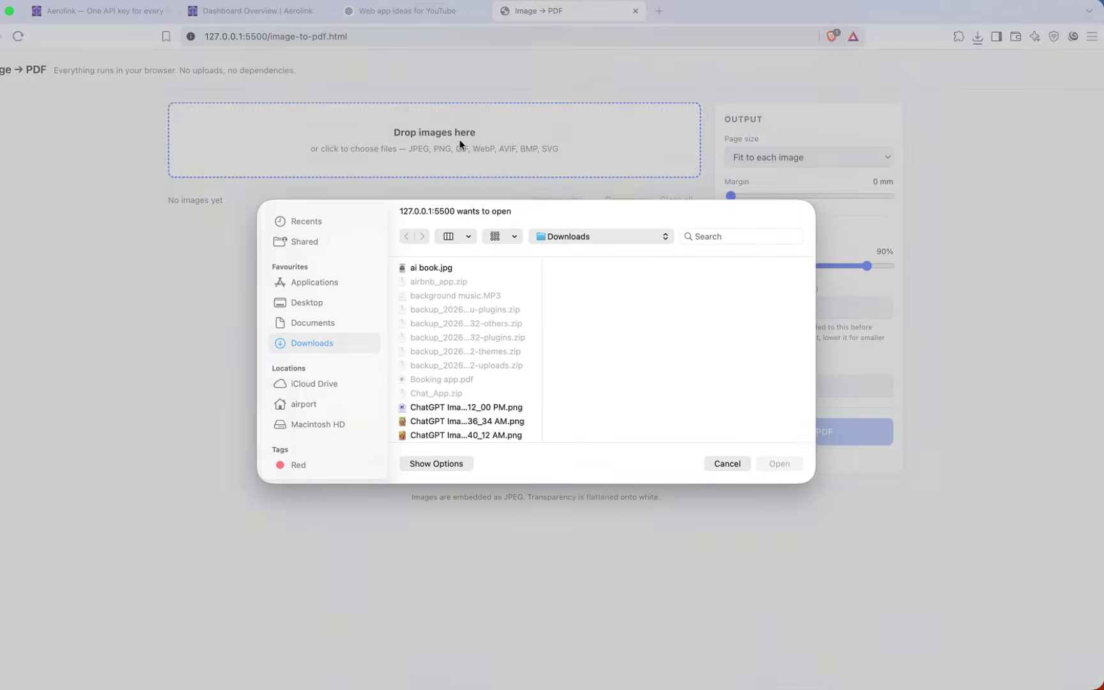
pyautogui.click(430, 270)
pyautogui.scroll(-10, 450, 358)
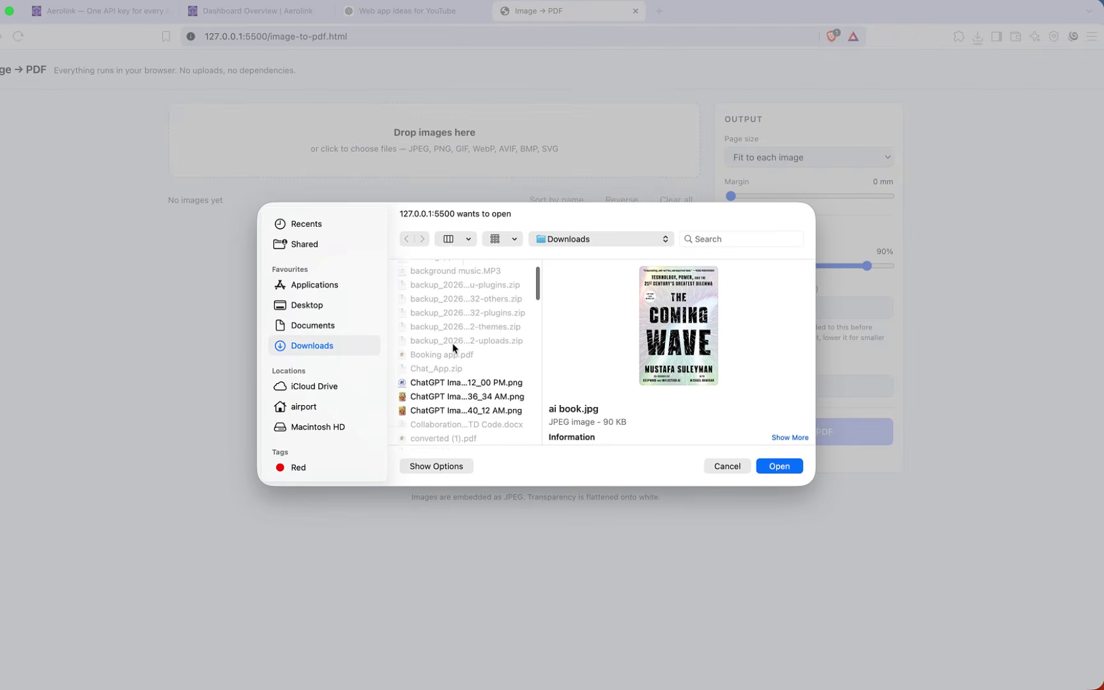
pyautogui.scroll(-3, 449, 387)
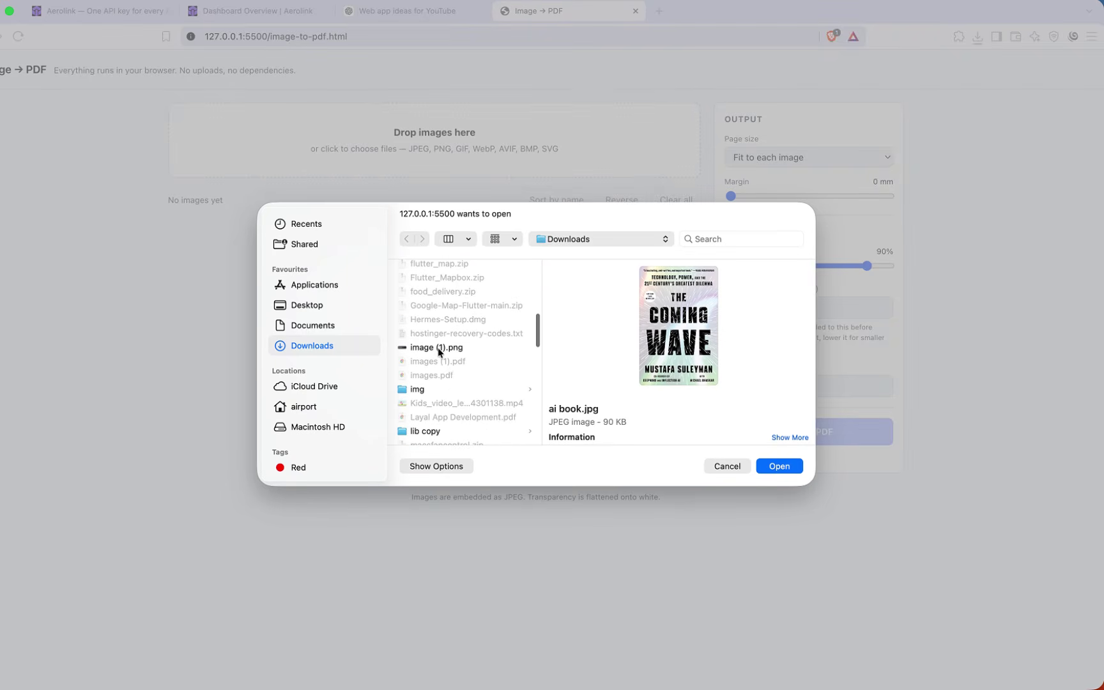
pyautogui.scroll(-10, 440, 360)
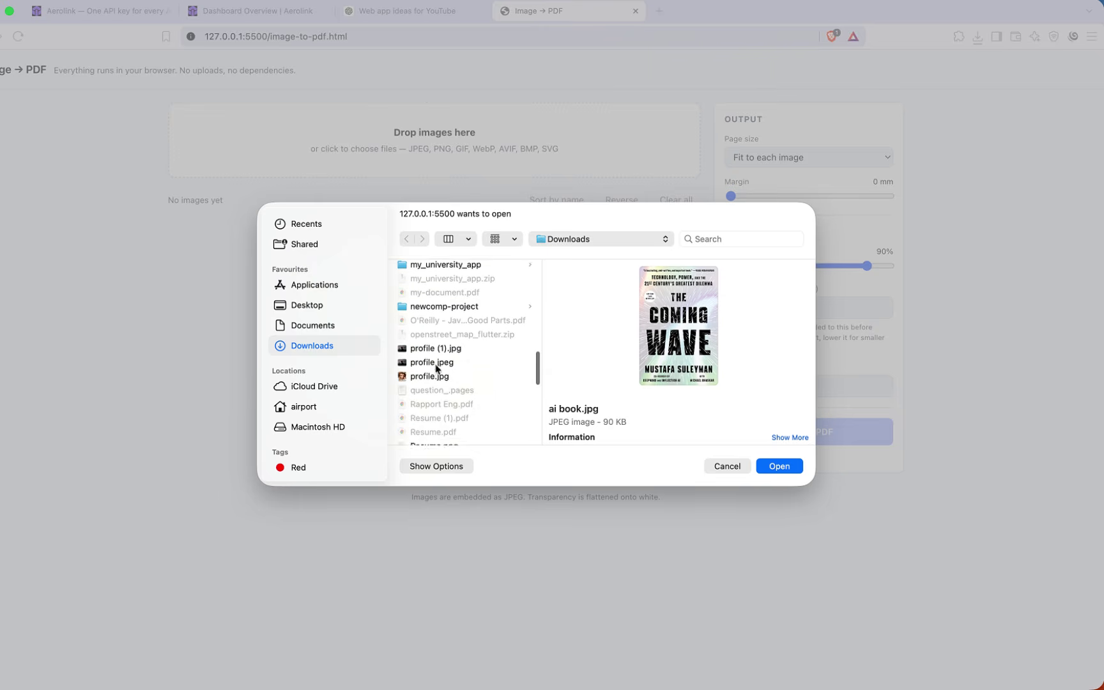
pyautogui.keyDown('super'); pyautogui.click(441, 348); pyautogui.keyUp('super')
pyautogui.keyDown('super'); pyautogui.click(441, 376); pyautogui.keyUp('super')
pyautogui.keyDown('super'); pyautogui.click(446, 363); pyautogui.keyUp('super')
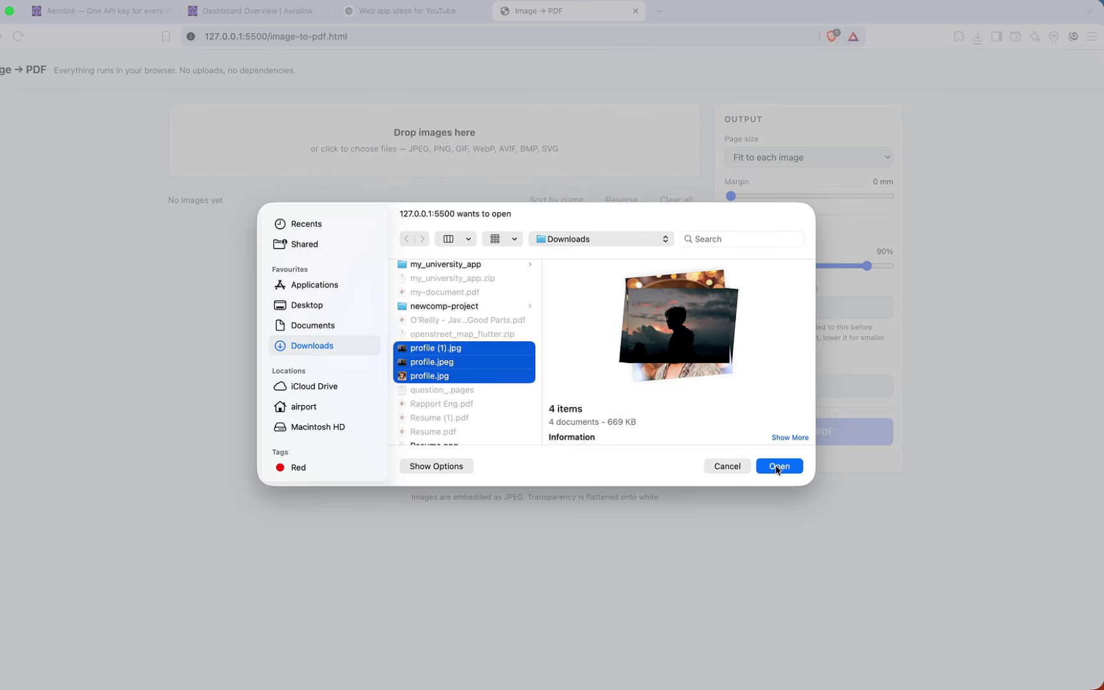
pyautogui.click(779, 466)
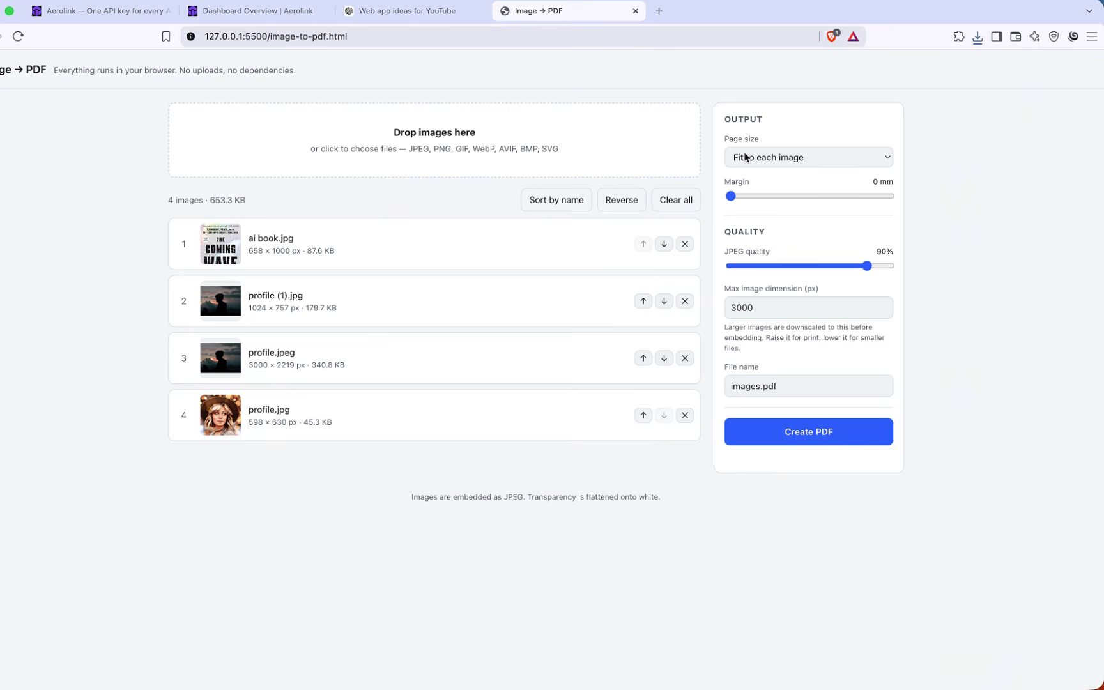
# Set the page size to A4 — 210 × 297 mm and create the PDF from the images, cancelling the file save
pyautogui.click(815, 159)
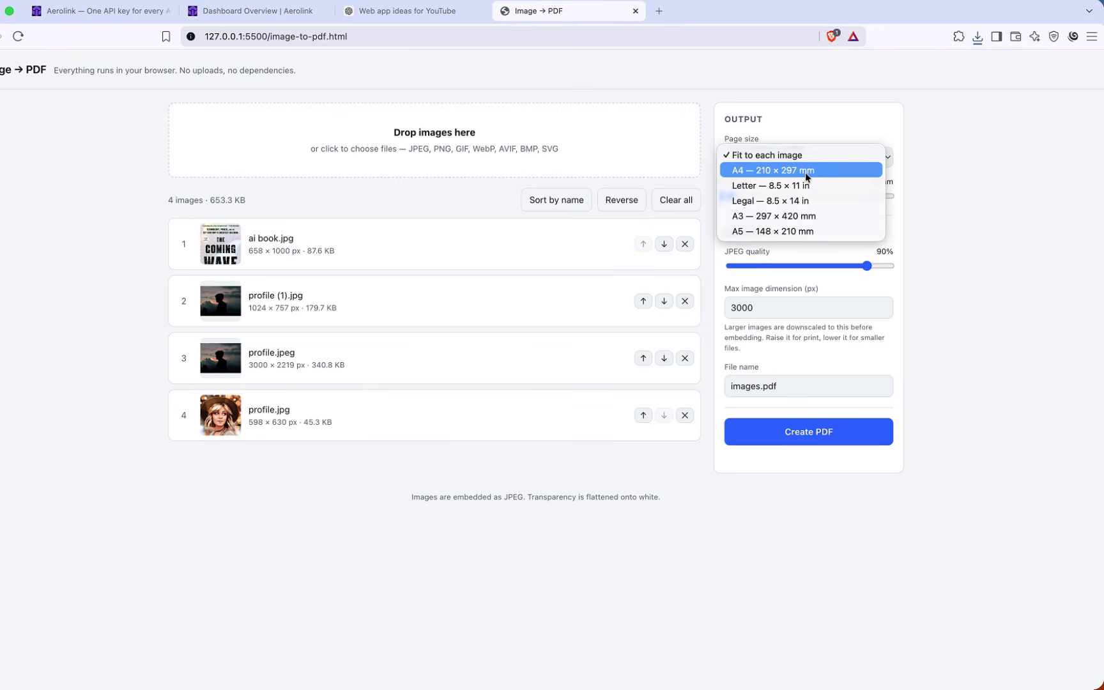
pyautogui.click(805, 172)
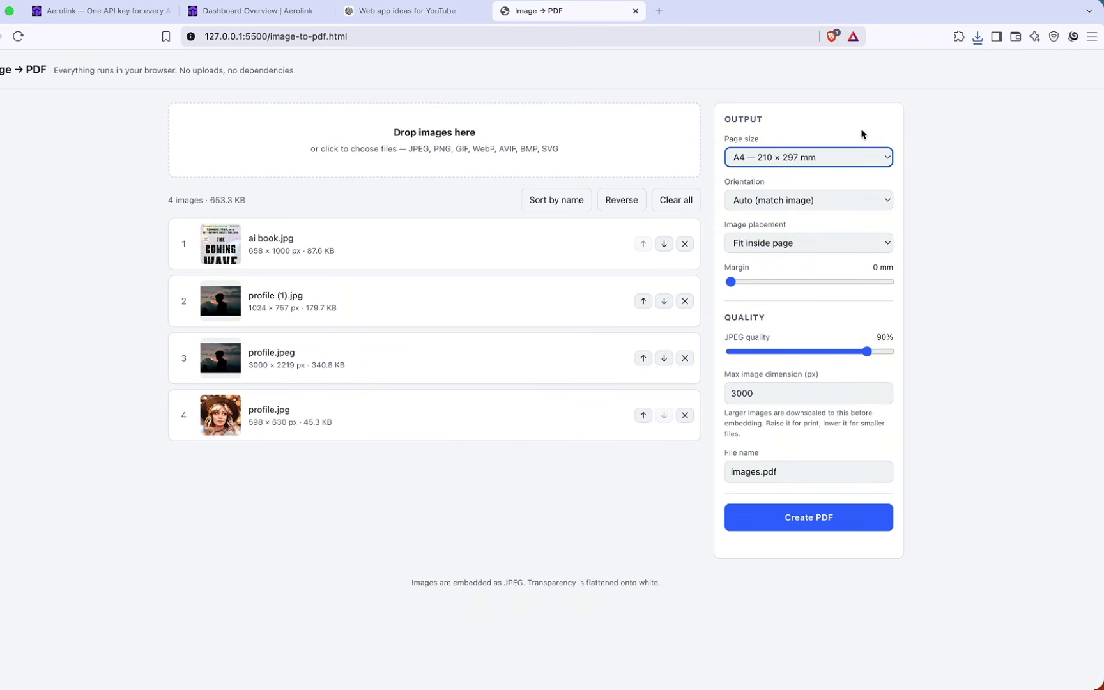
pyautogui.click(808, 164)
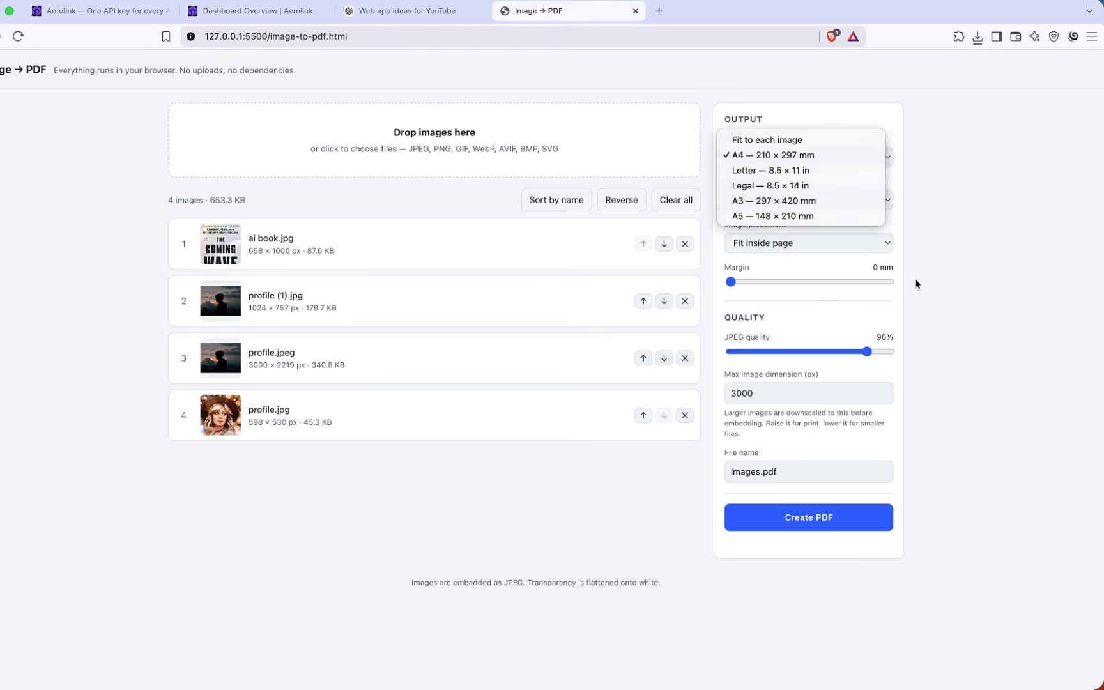
pyautogui.click(968, 311)
pyautogui.click(732, 283)
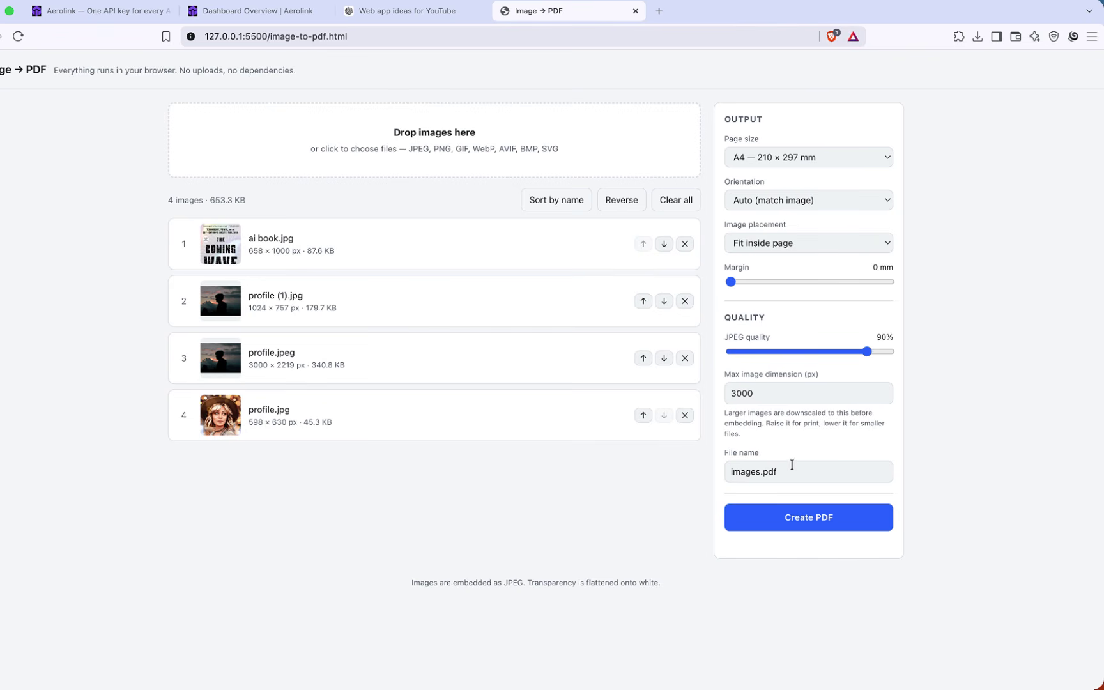
pyautogui.click(807, 519)
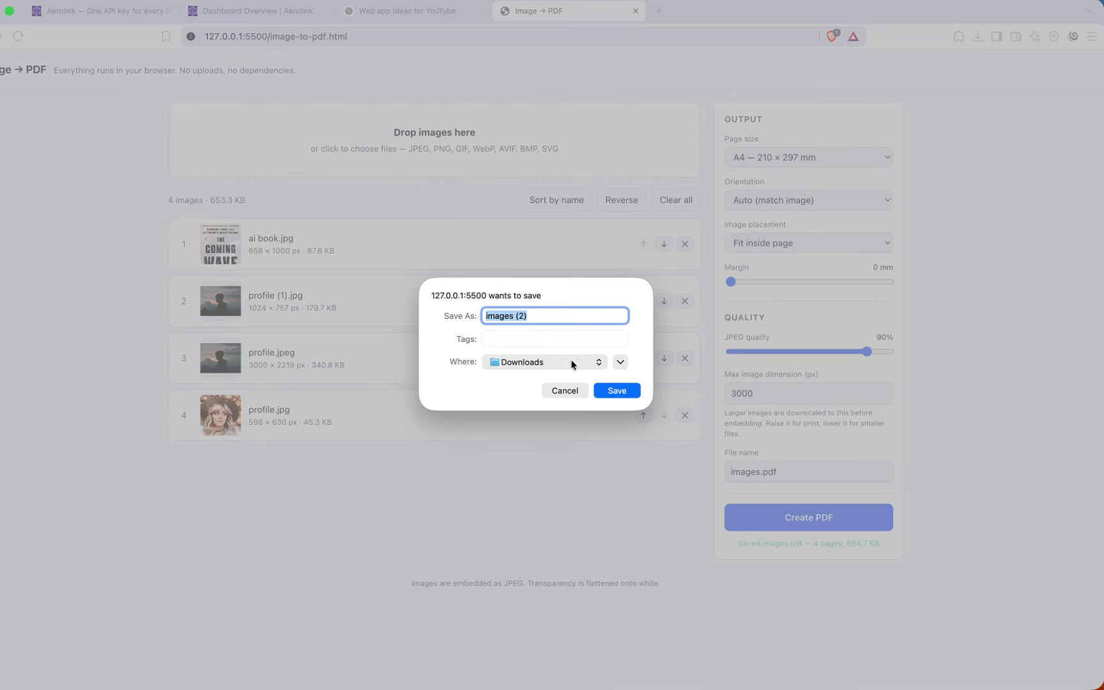
pyautogui.click(565, 391)
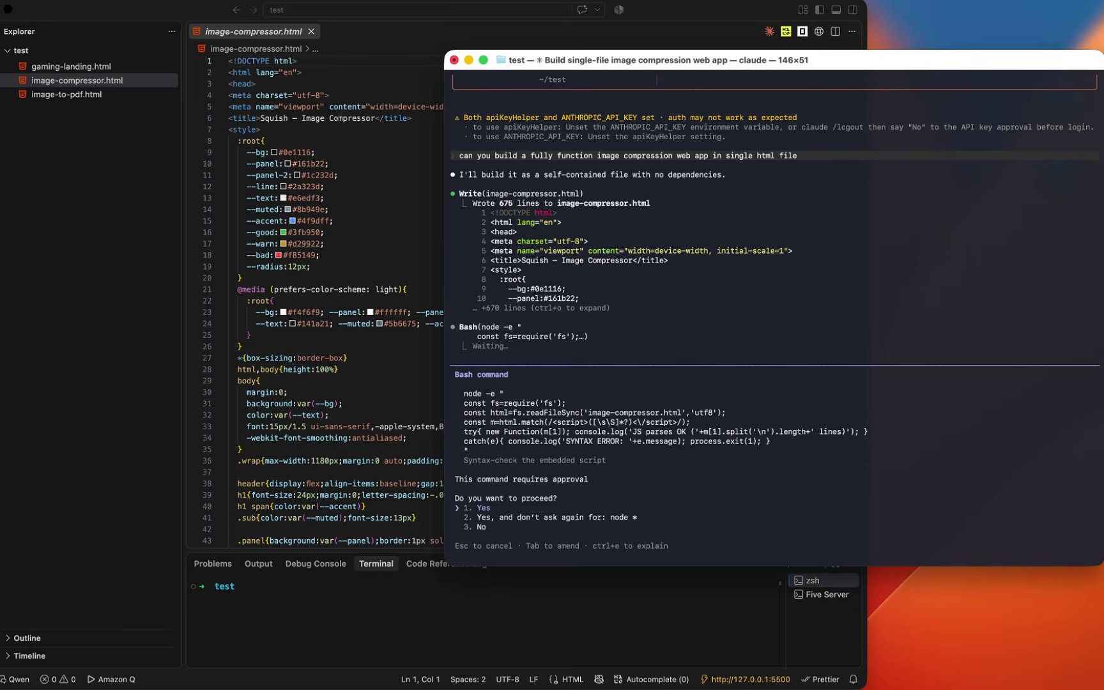
# Switch to the Claude Code terminal and cancel the pending Bash command that syntax-checks the embedded script
pyautogui.press('Escape')
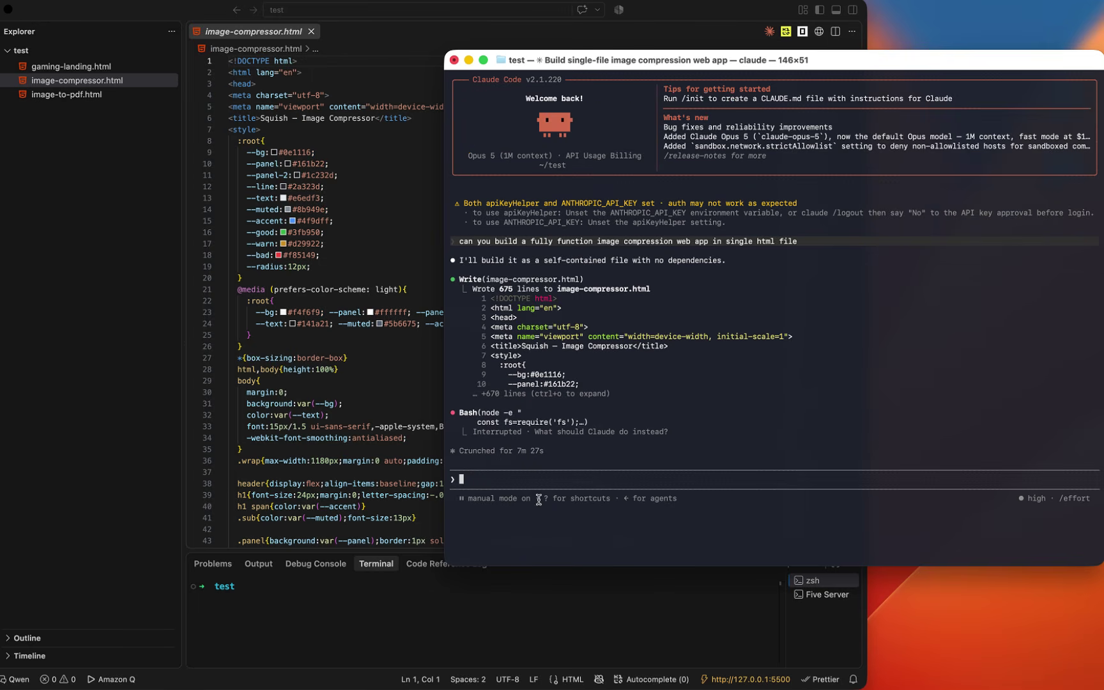